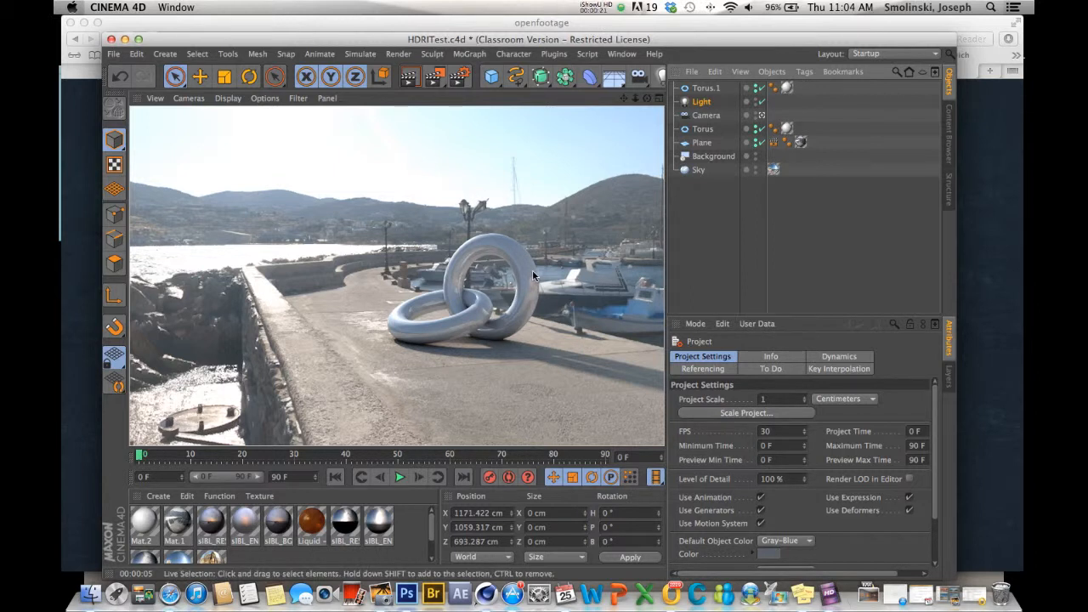
- Switch to Safari and look through the openfootage.net posts for HDRI 360° panoramas and their background and lighting downloads
click(711, 28)
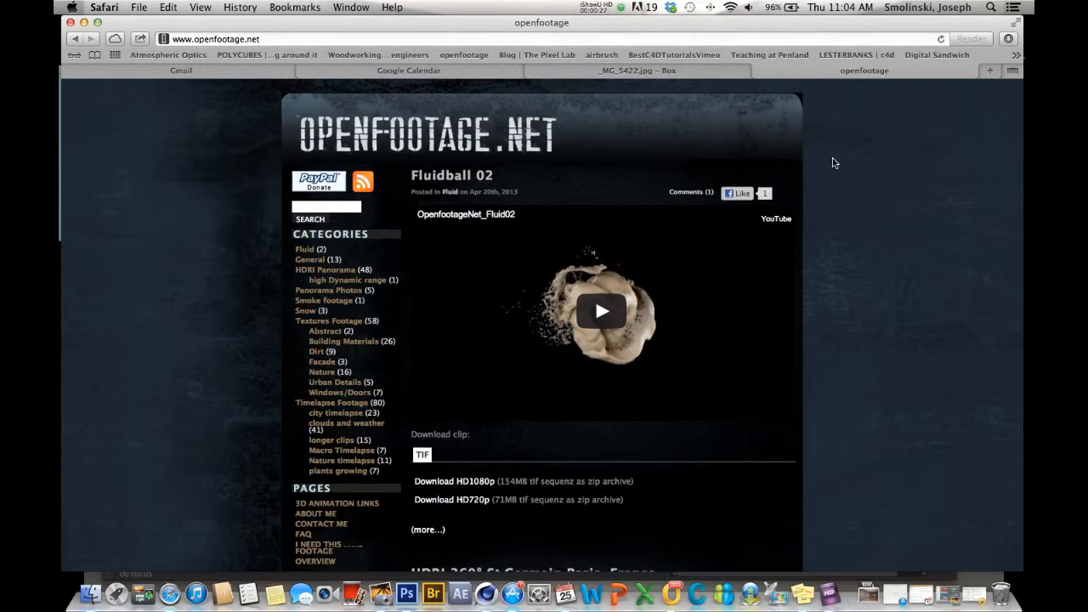
scroll(833, 162, down, 10)
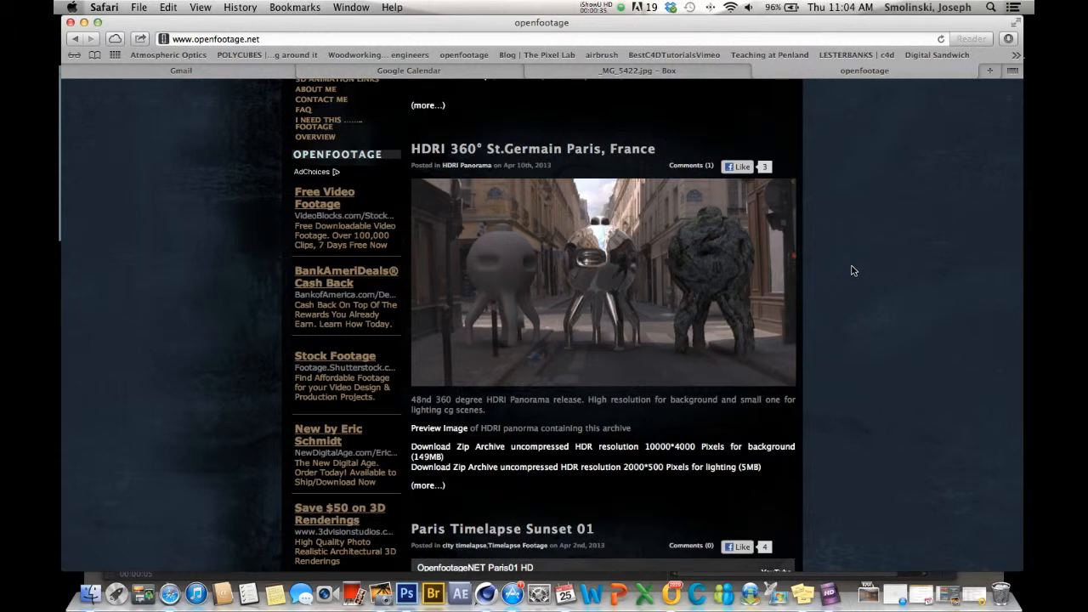
scroll(854, 270, down, 8)
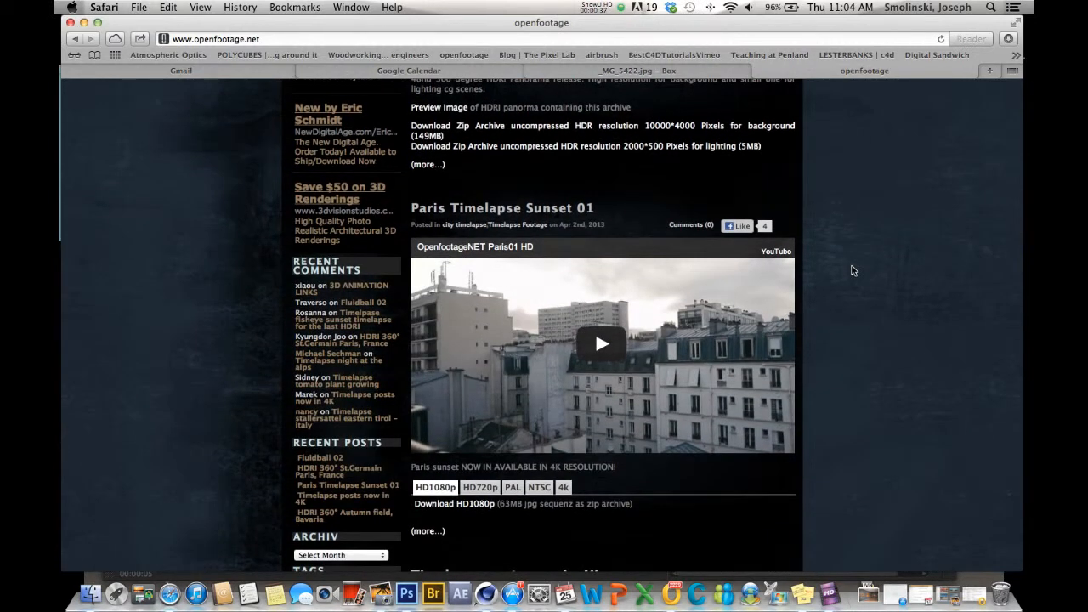
scroll(854, 270, up, 15)
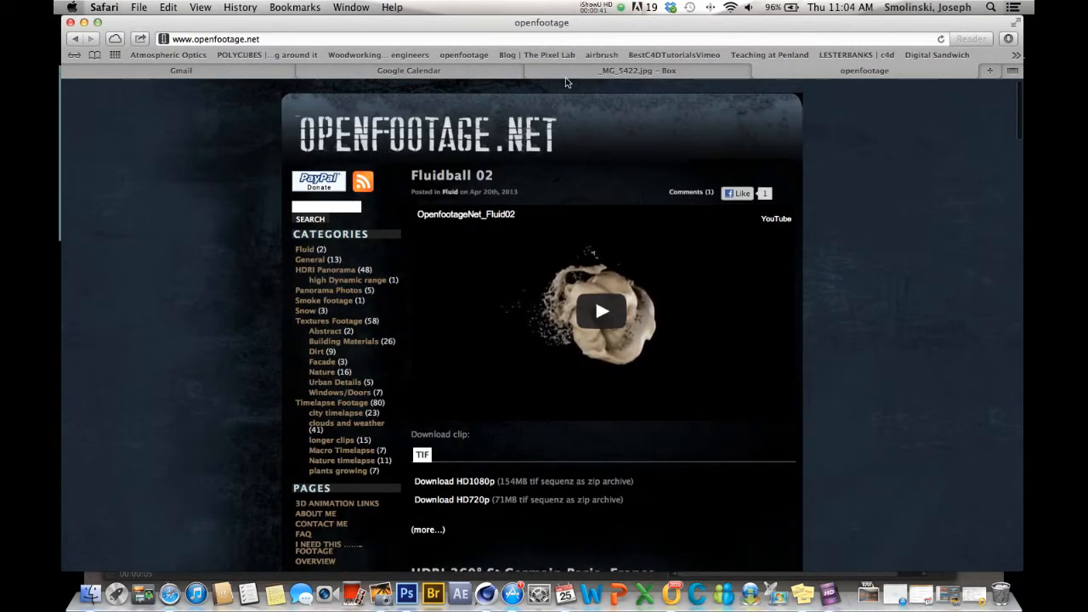
scroll(843, 181, down, 7)
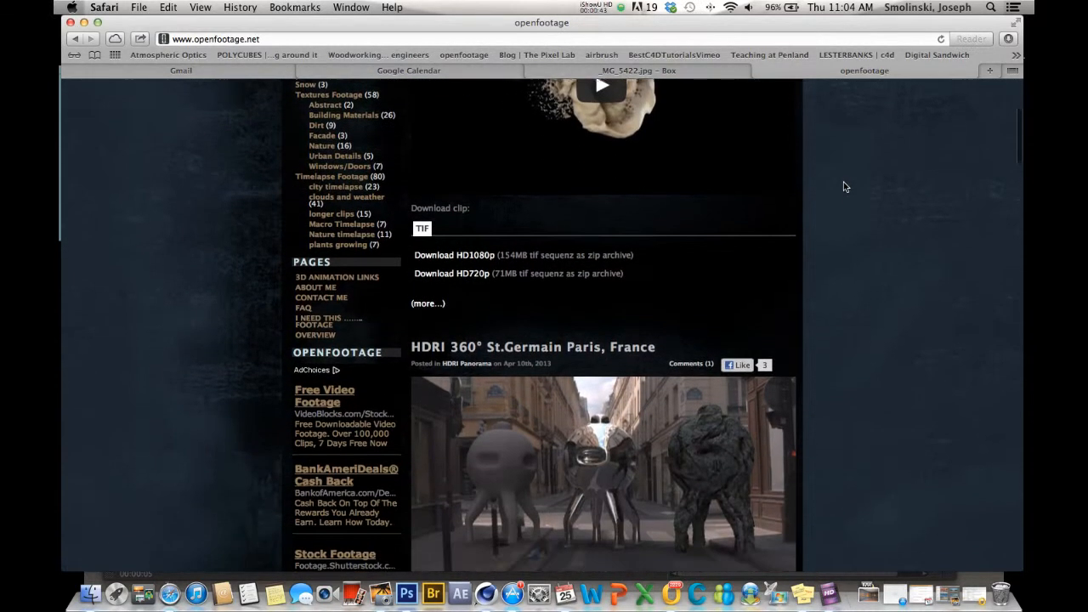
scroll(844, 187, down, 12)
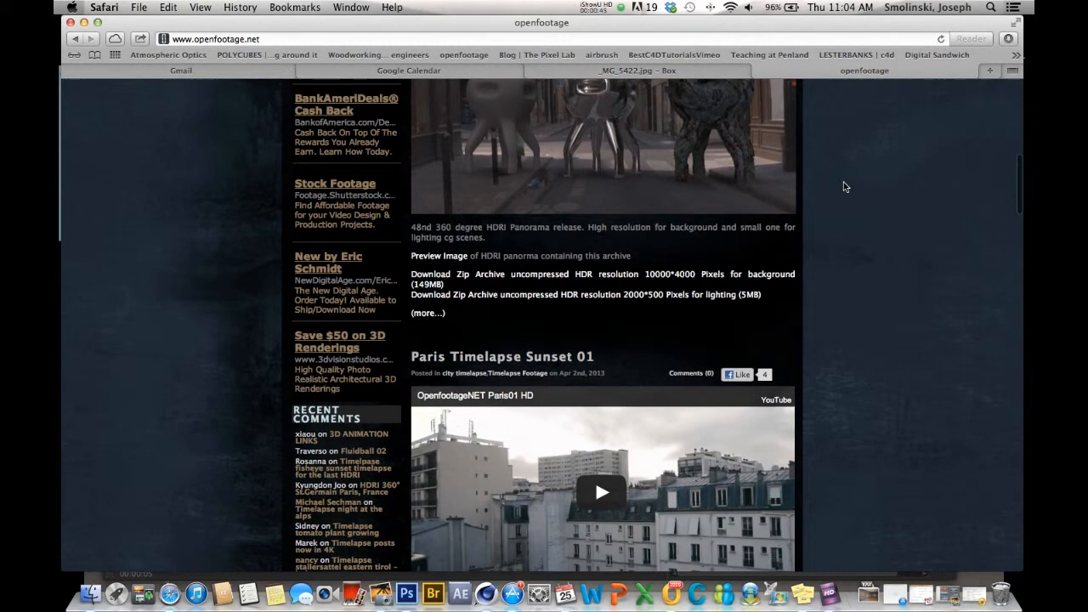
scroll(829, 201, up, 2)
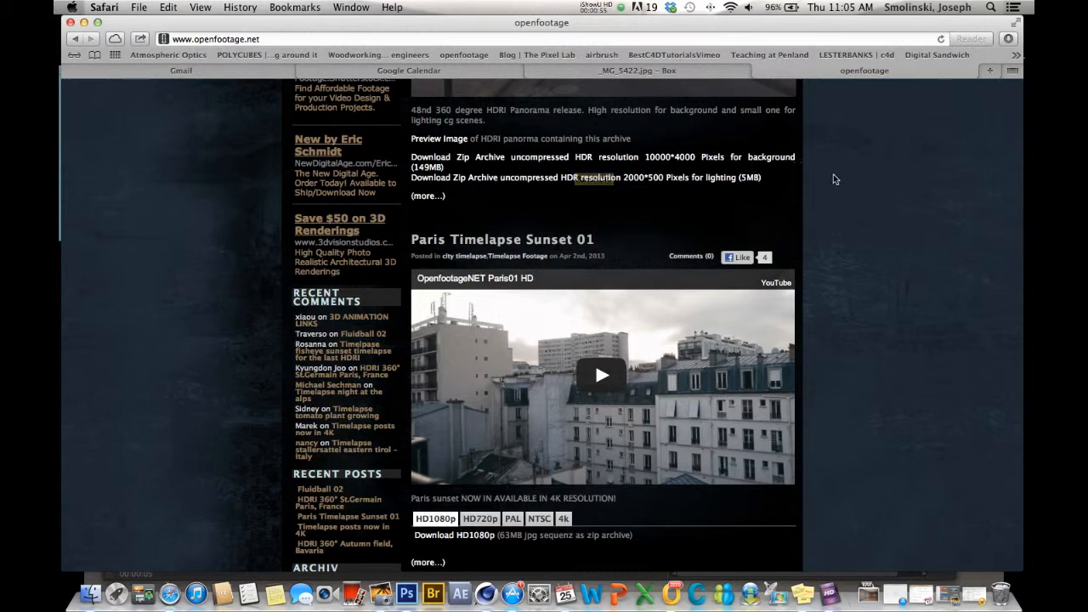
scroll(833, 176, down, 5)
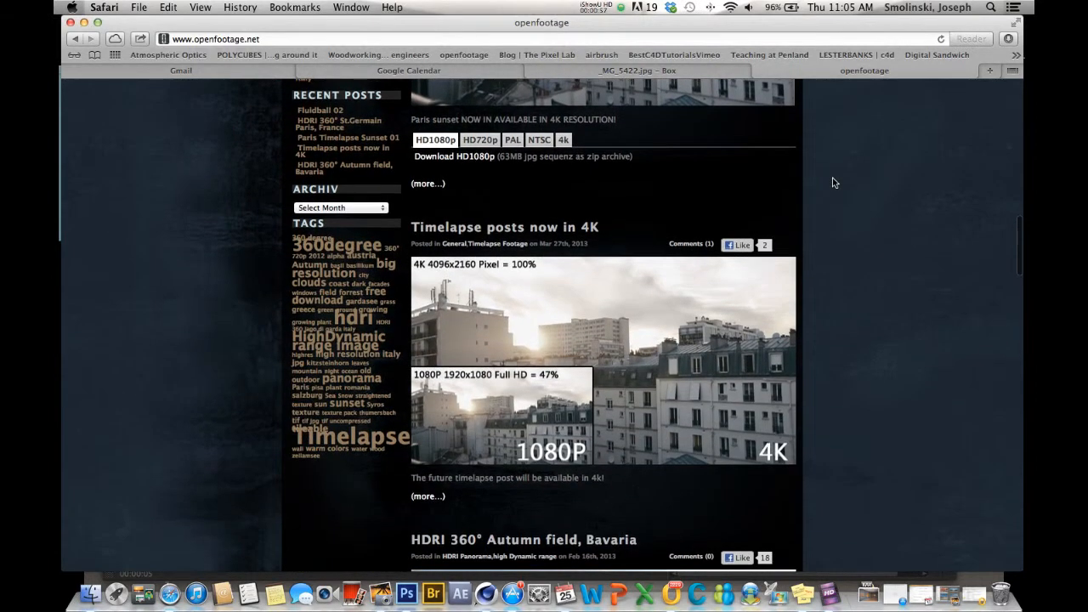
scroll(833, 182, down, 5)
scroll(833, 182, down, 5)
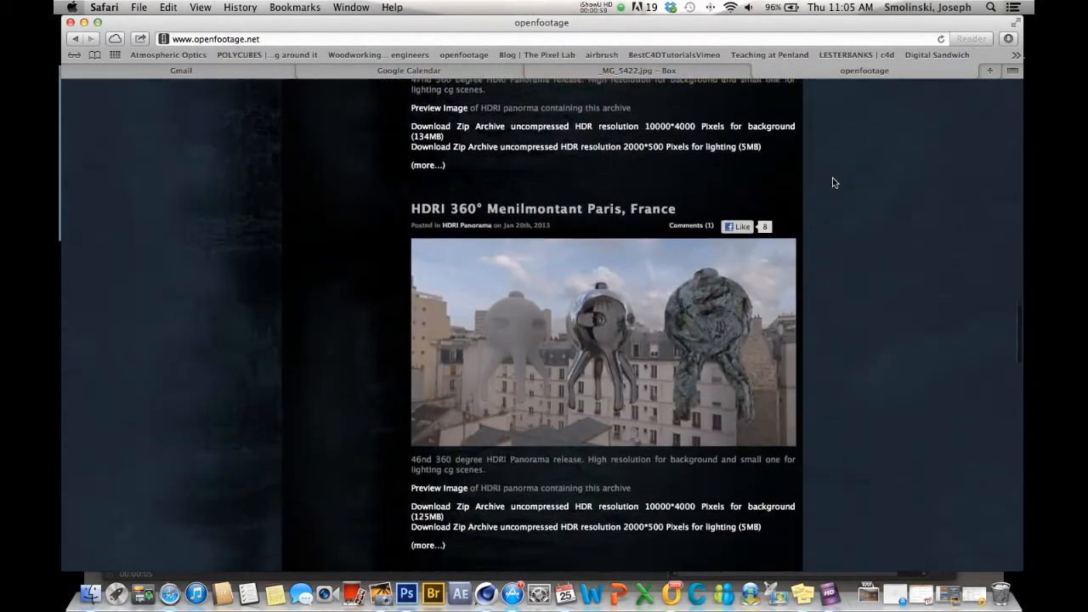
scroll(832, 181, down, 4)
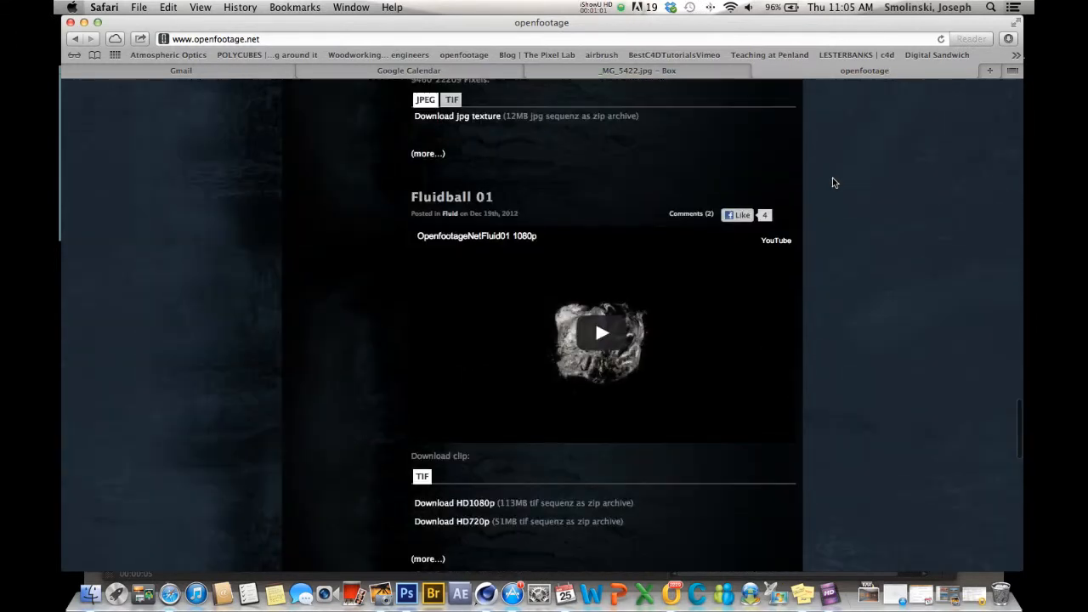
scroll(832, 181, up, 18)
scroll(832, 183, up, 12)
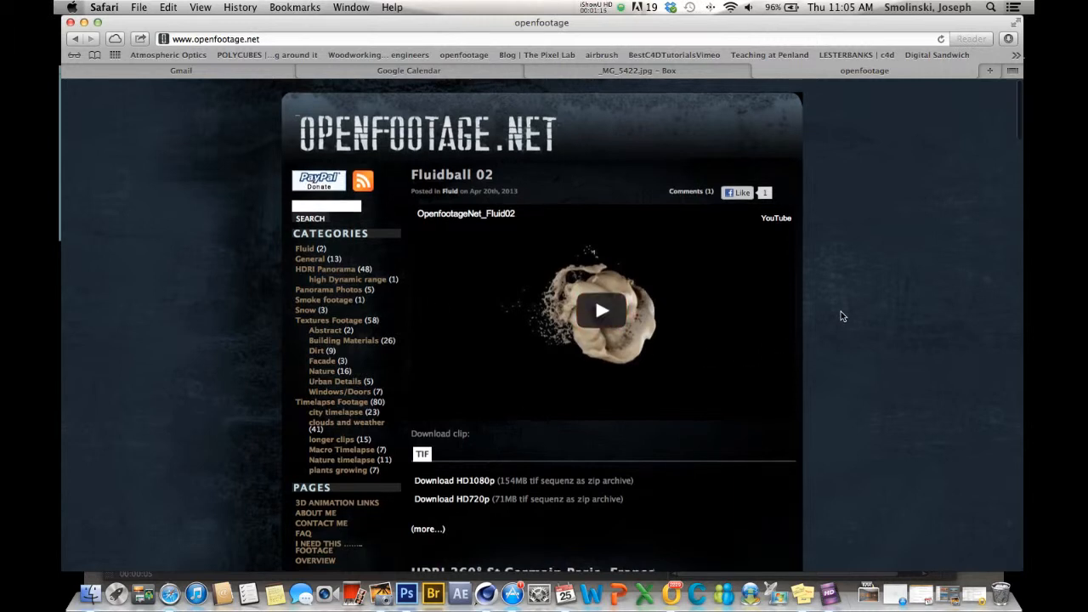
scroll(840, 311, down, 5)
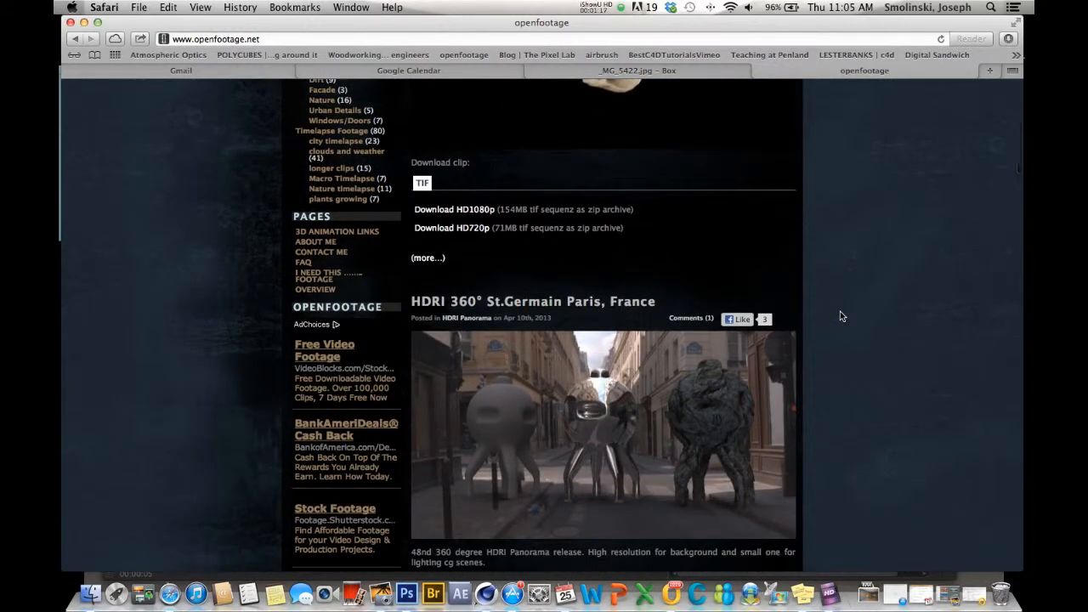
scroll(840, 316, down, 2)
scroll(841, 317, up, 8)
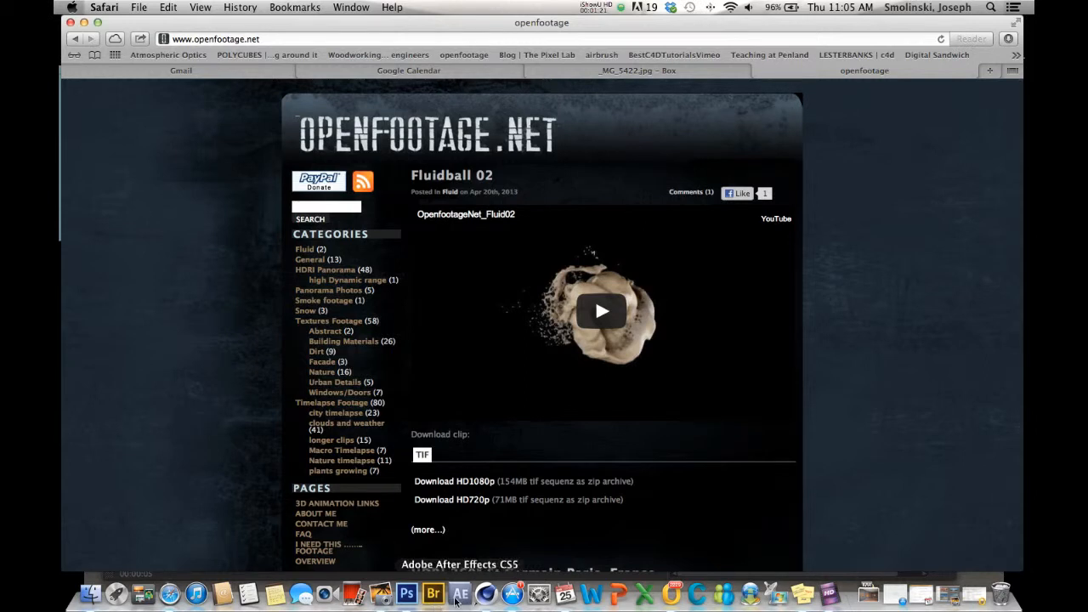
- Switch to Cinema 4D, start a new project and add a Sky object to the scene
click(487, 594)
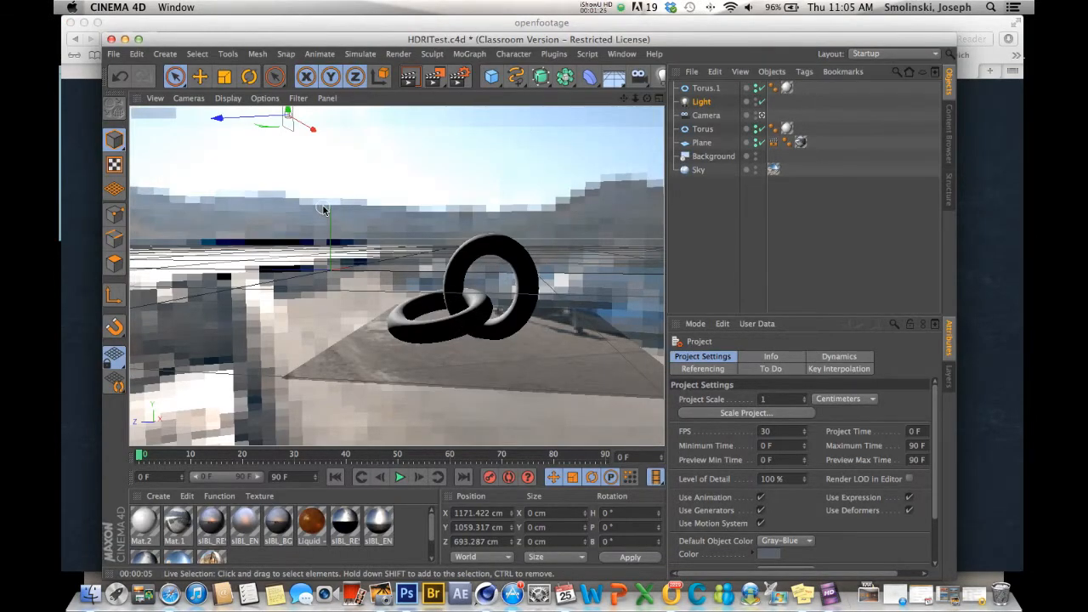
key(super+n)
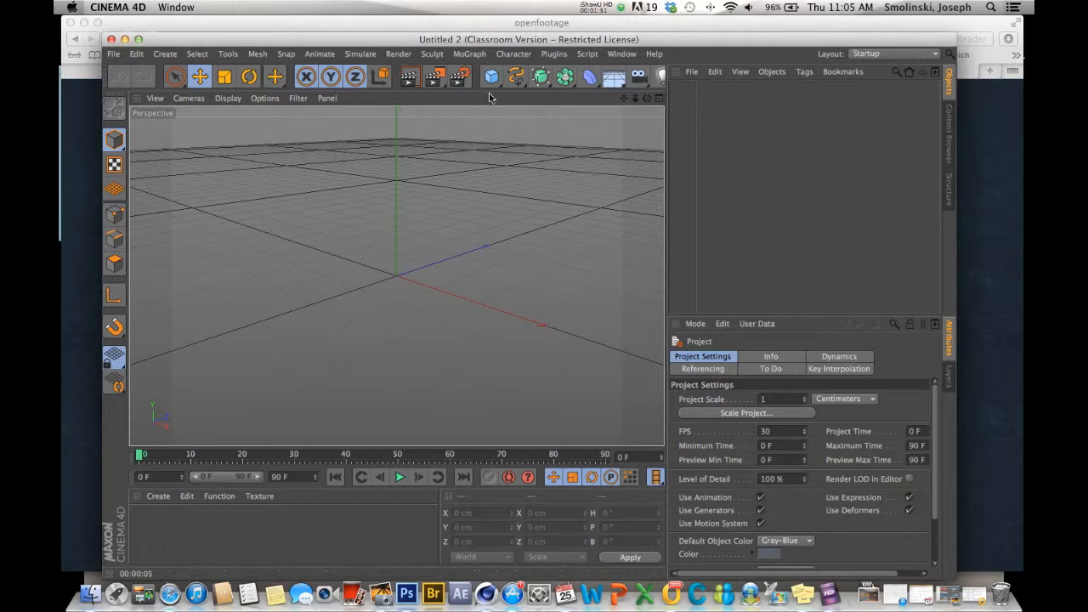
click(522, 134)
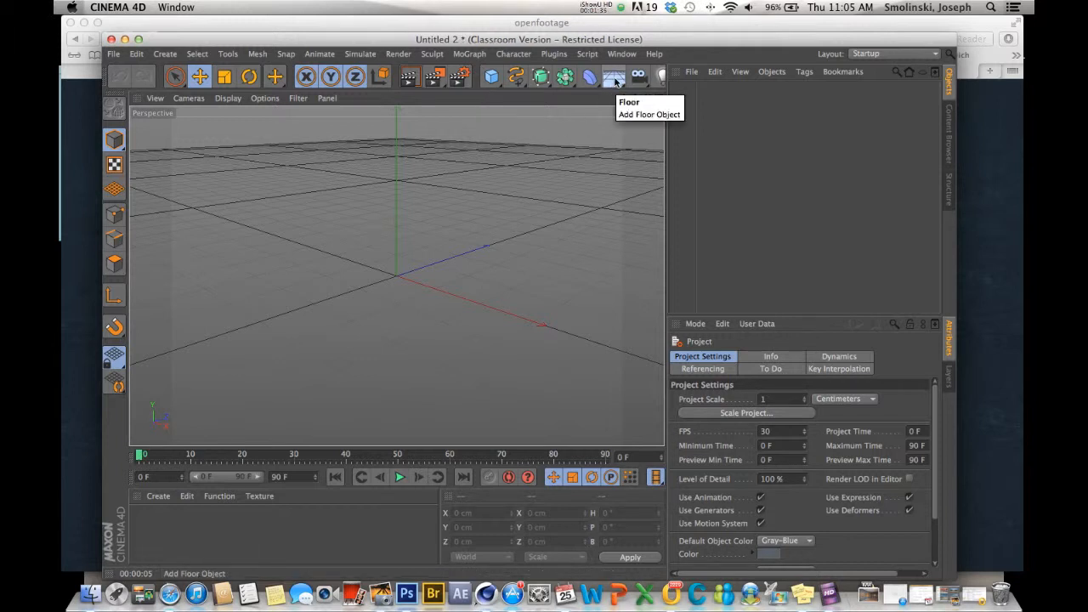
click(615, 81)
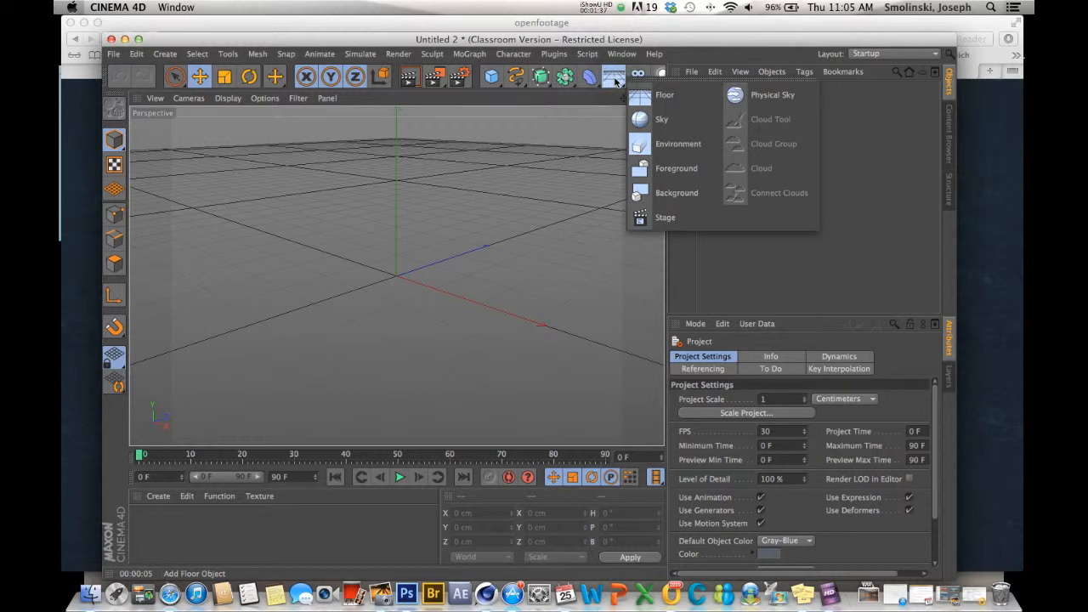
click(641, 119)
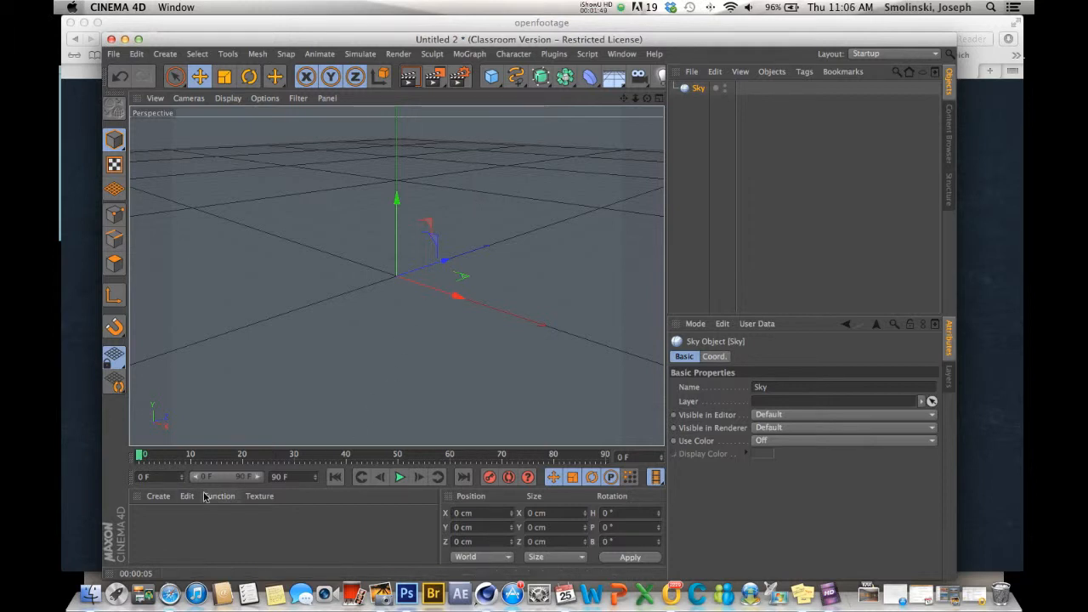
- Create a new material with Color and Specular disabled and only the Luminance channel enabled
click(159, 496)
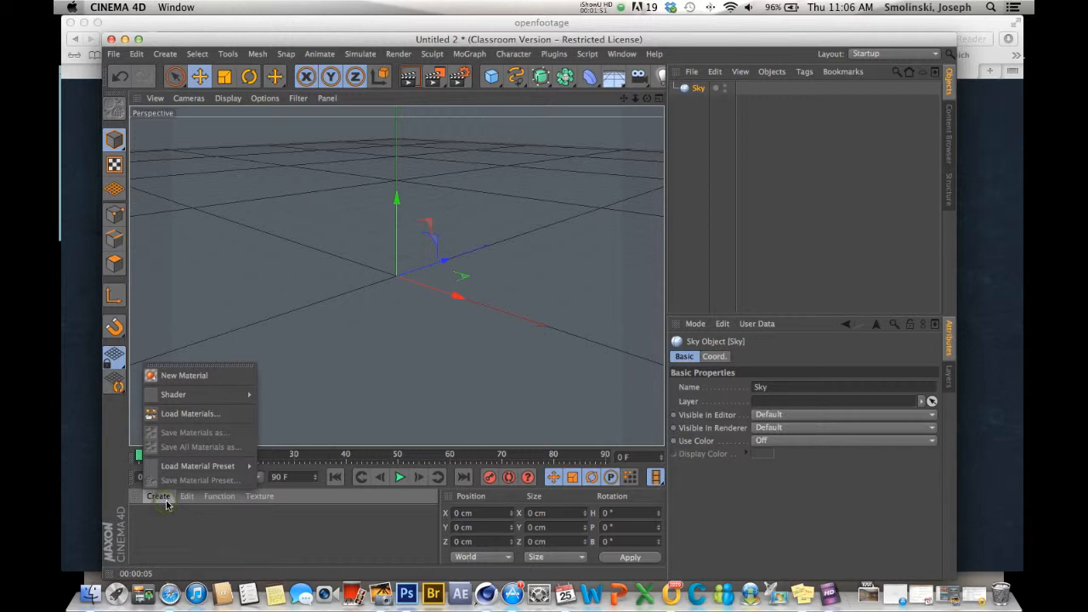
click(180, 376)
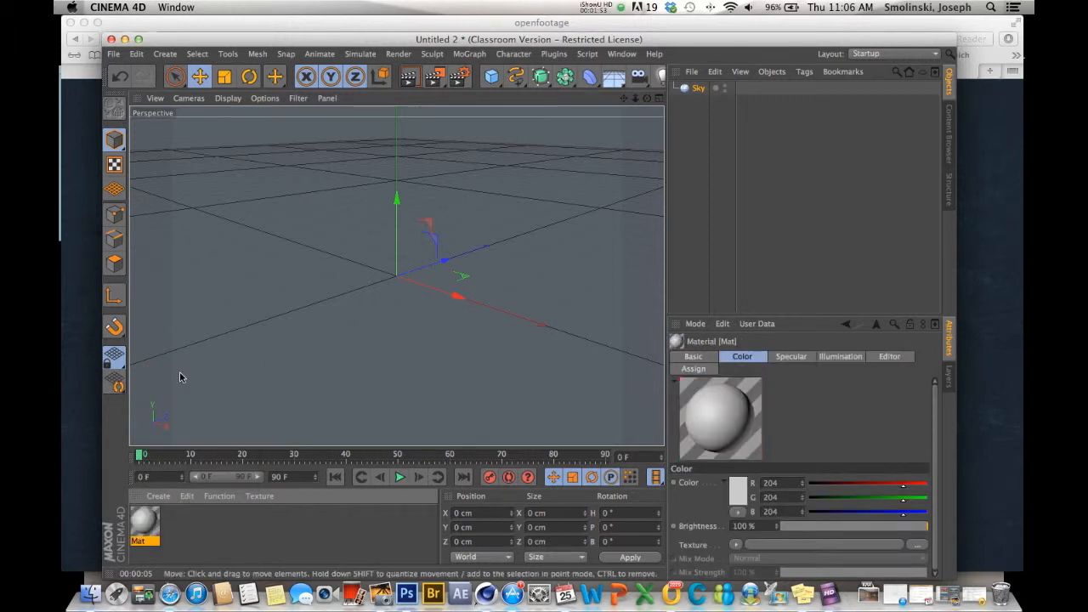
double_click(147, 522)
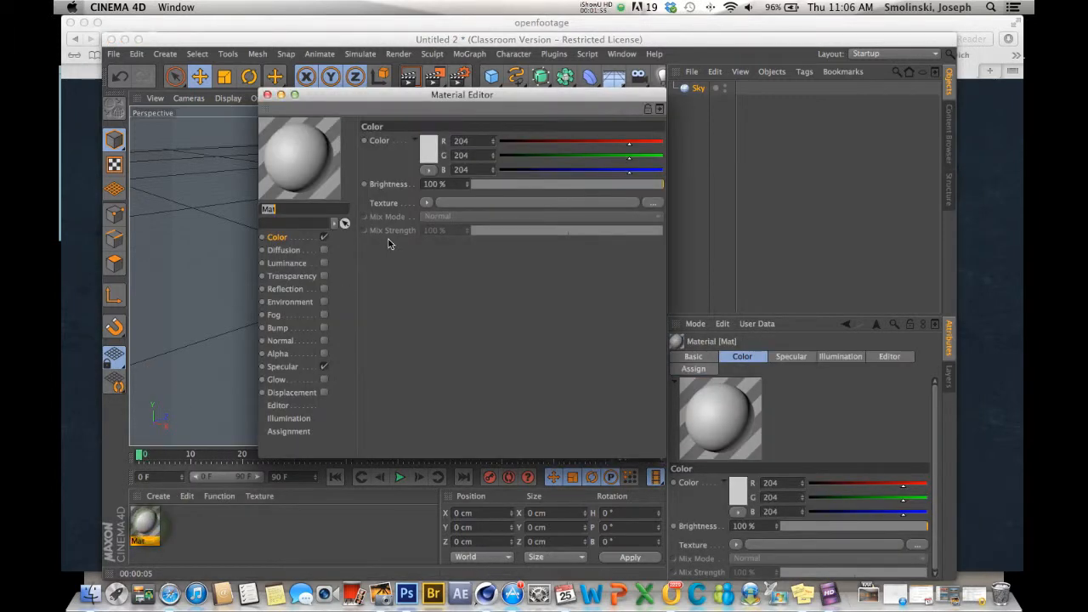
click(324, 238)
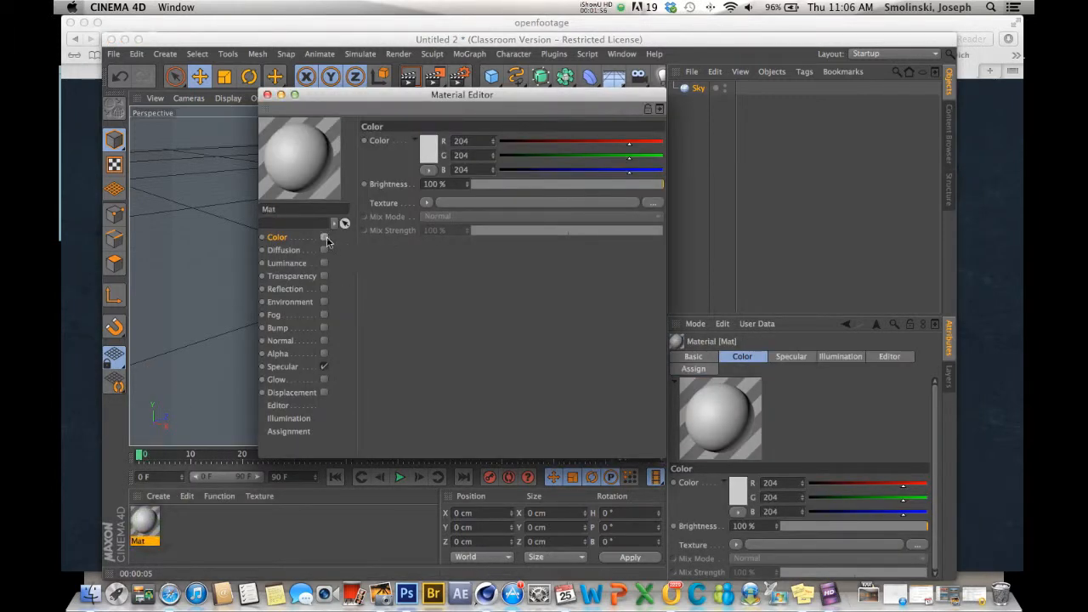
click(324, 367)
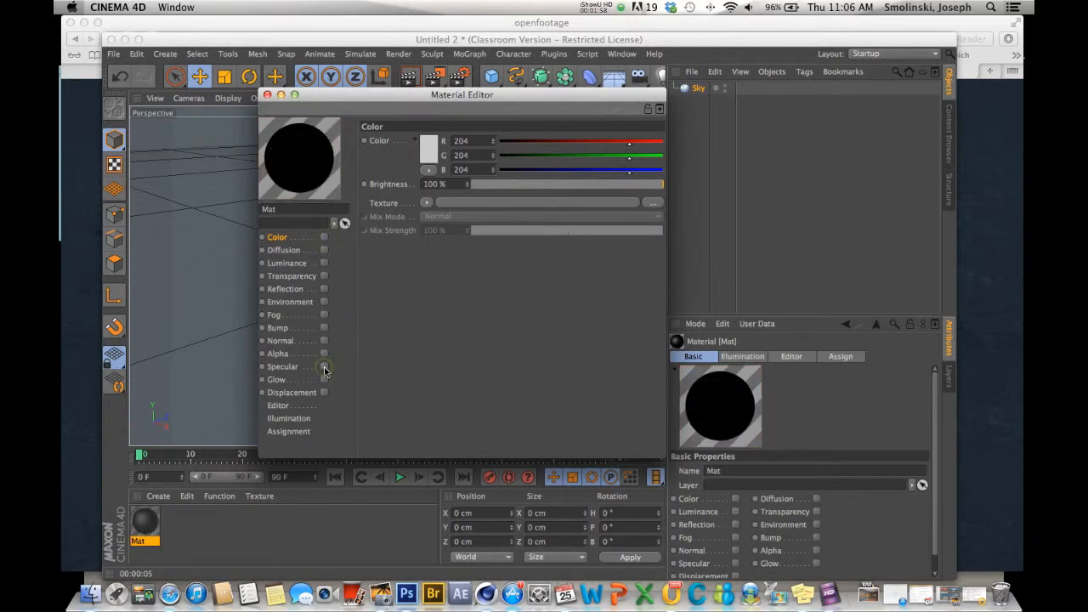
click(324, 263)
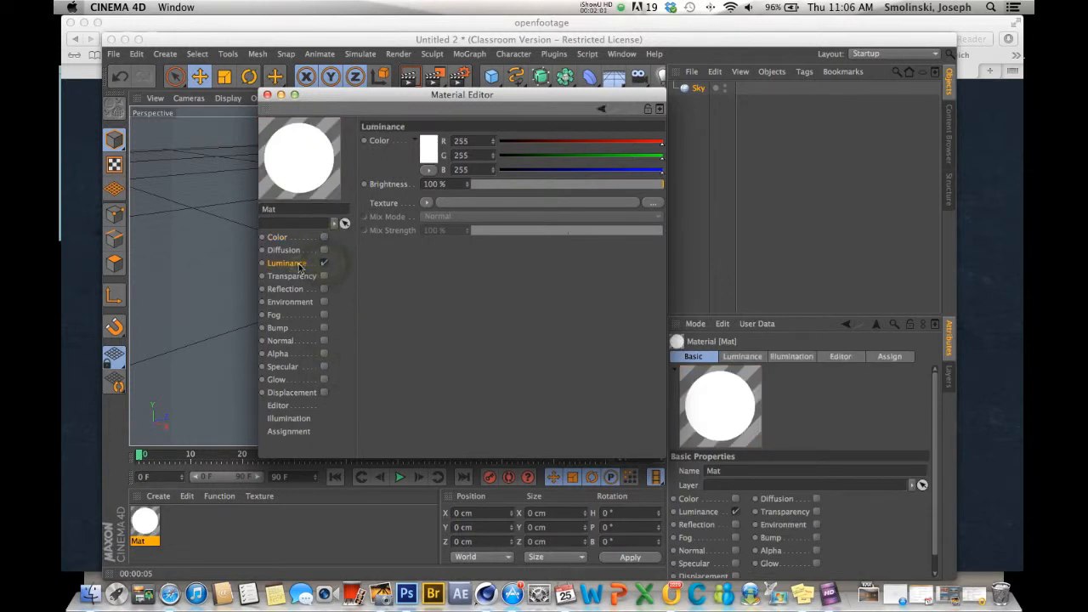
- Load OpenfootageNET_SINOS HAFEN01_hdr.hdr as the material's Luminance texture without copying it to the project location
click(426, 203)
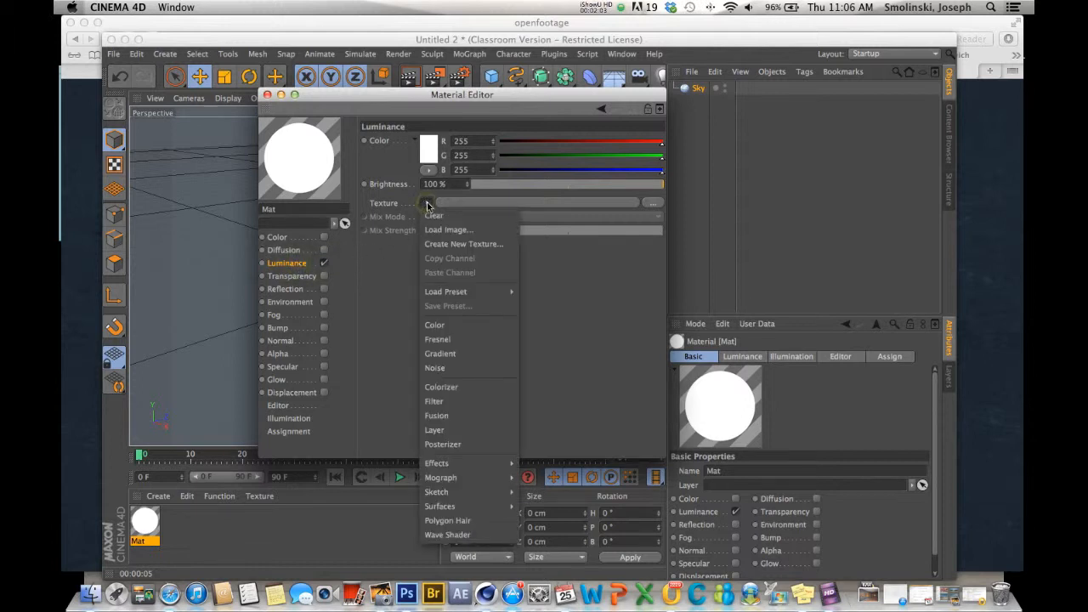
click(442, 230)
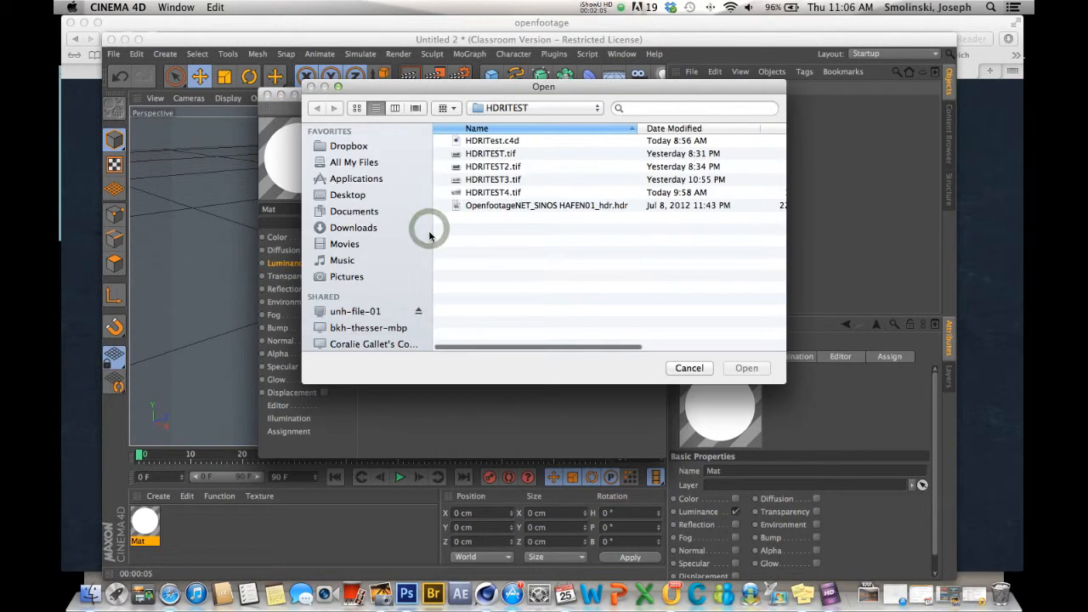
click(511, 207)
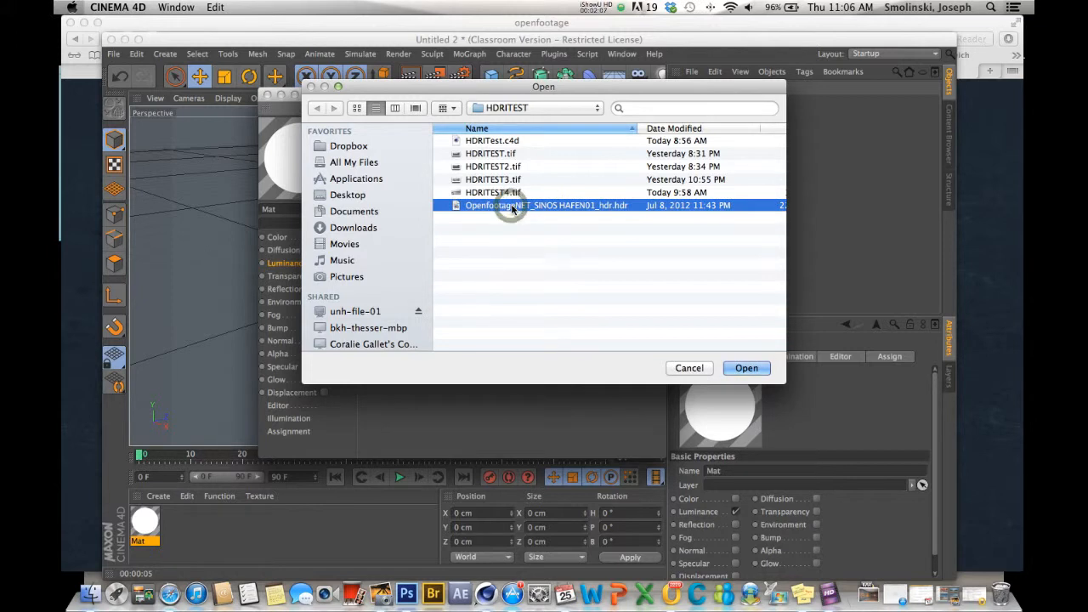
double_click(512, 206)
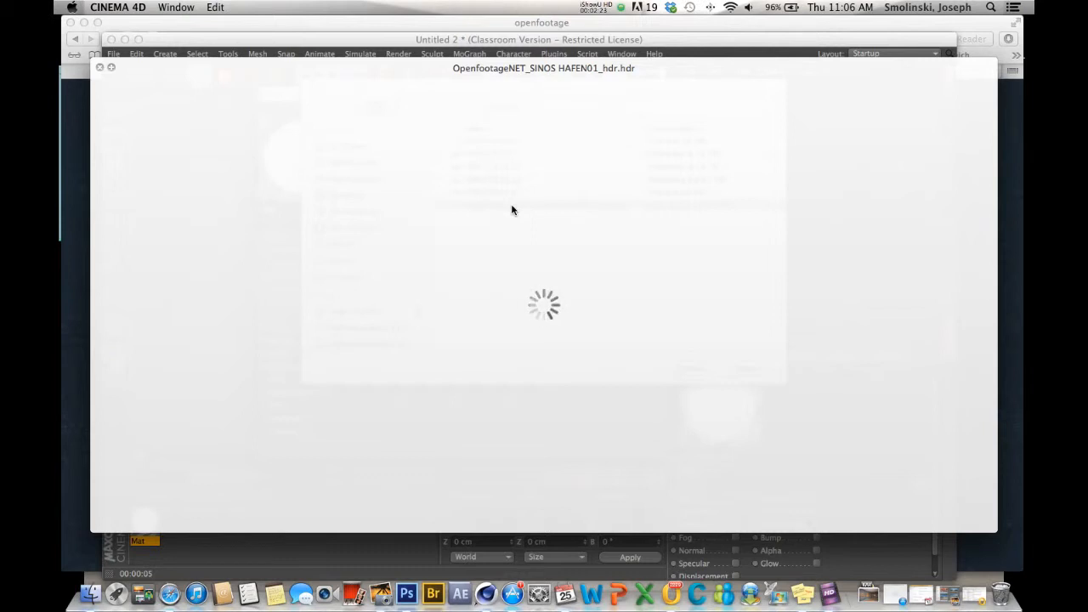
click(99, 67)
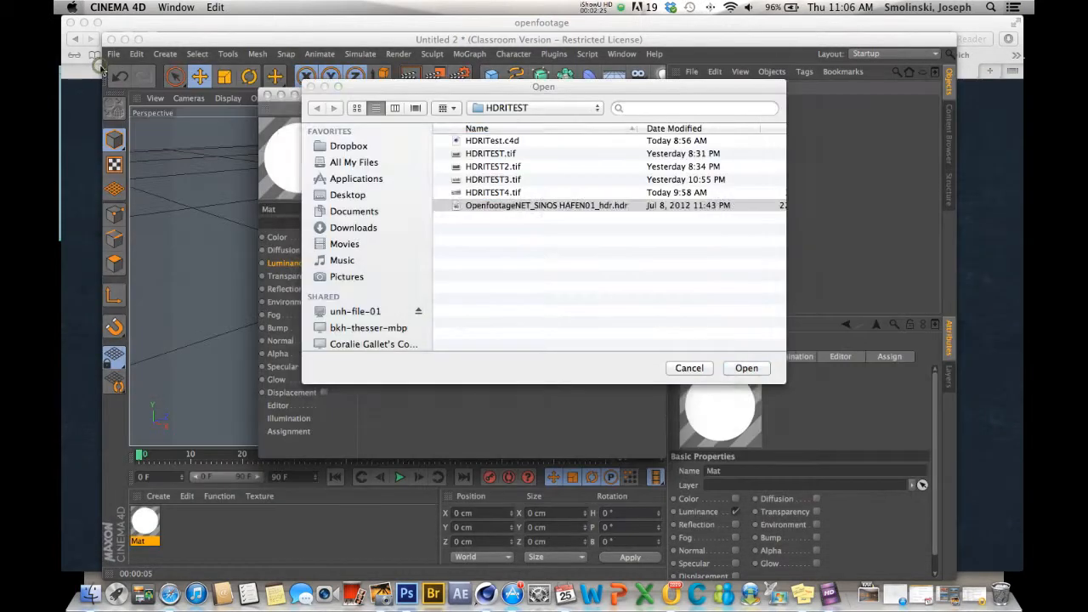
click(746, 367)
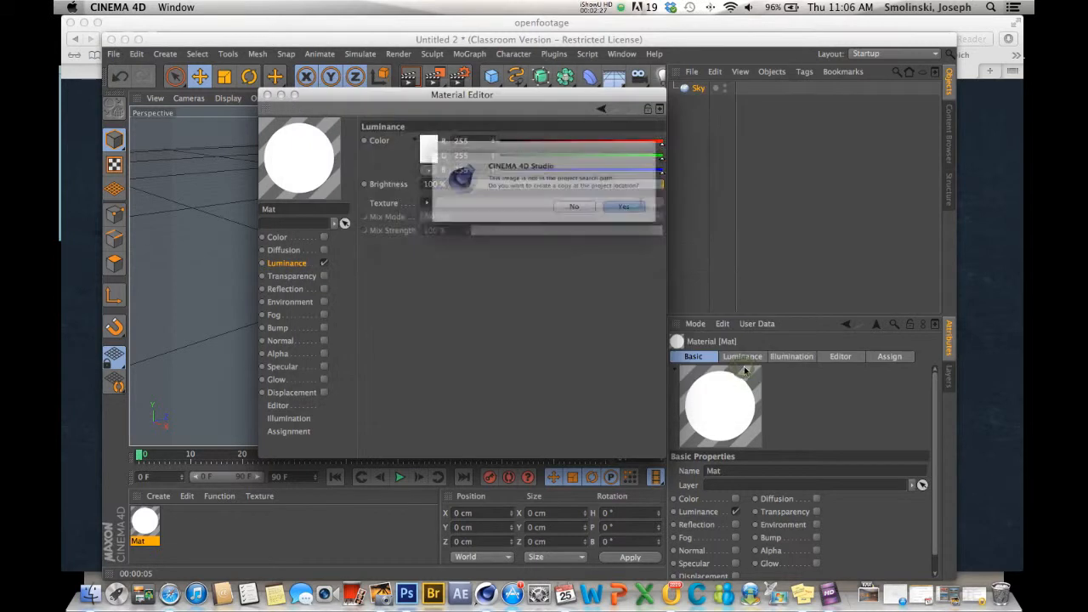
click(582, 214)
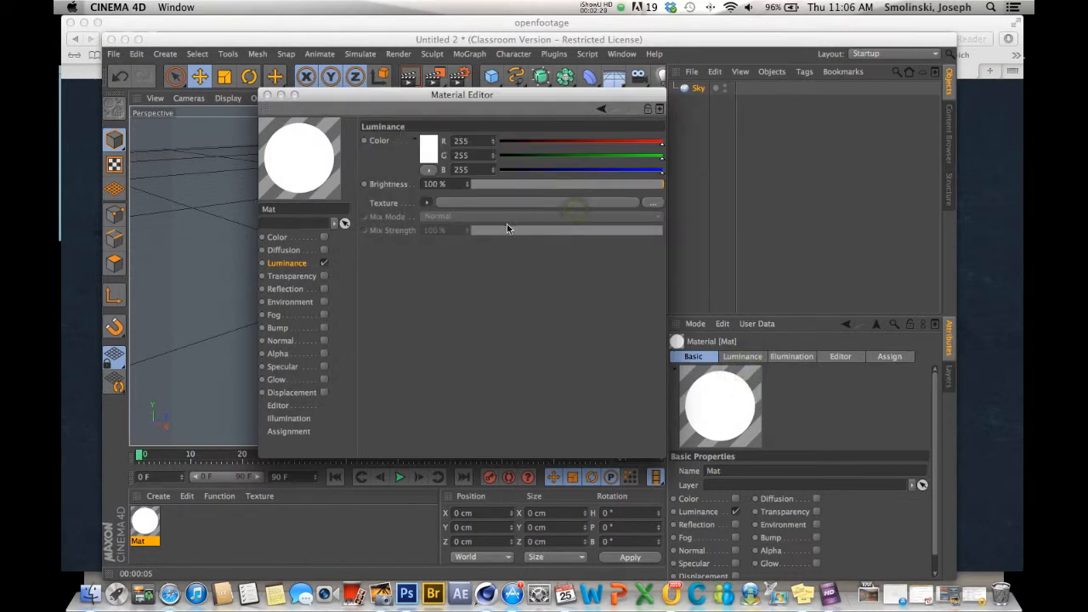
- View the harbour panorama outside Cinema 4D, including OpenfootageNET_SINOS HAFEN01_low.hdr, and close the image preview
click(440, 236)
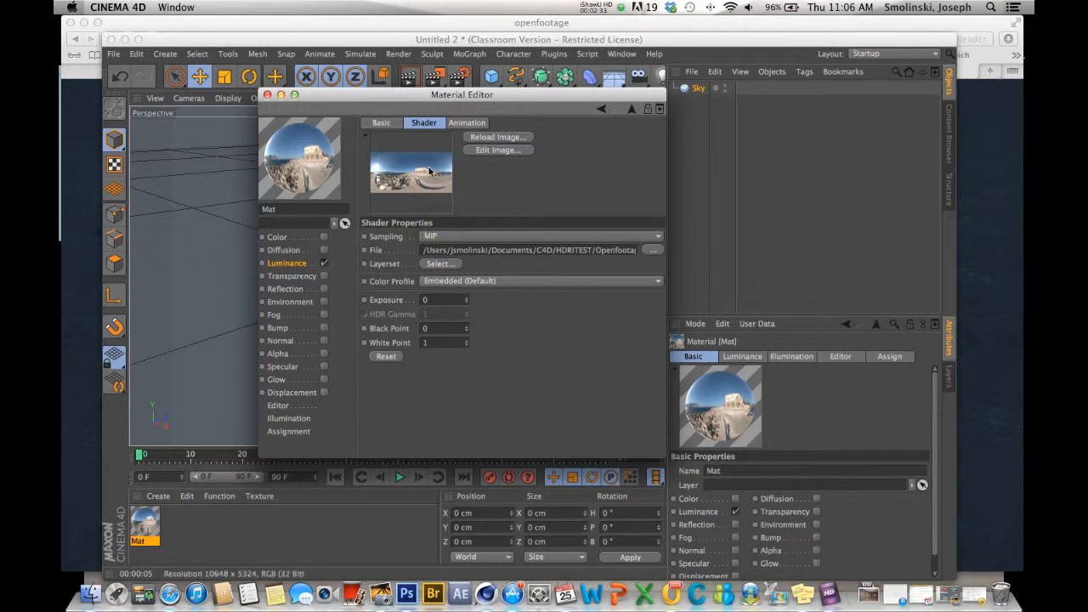
click(481, 152)
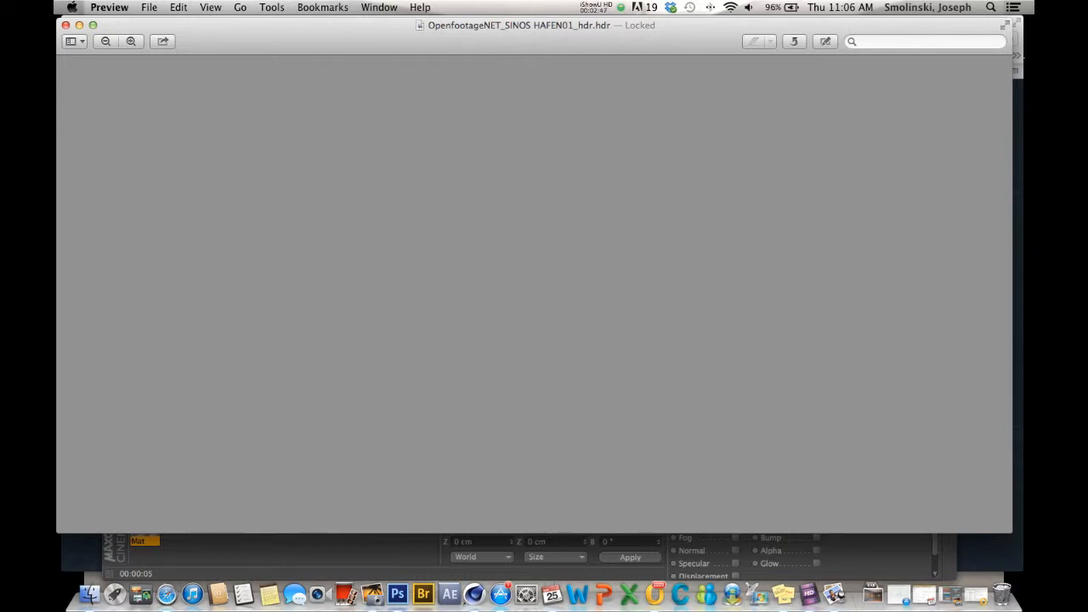
click(599, 9)
click(602, 49)
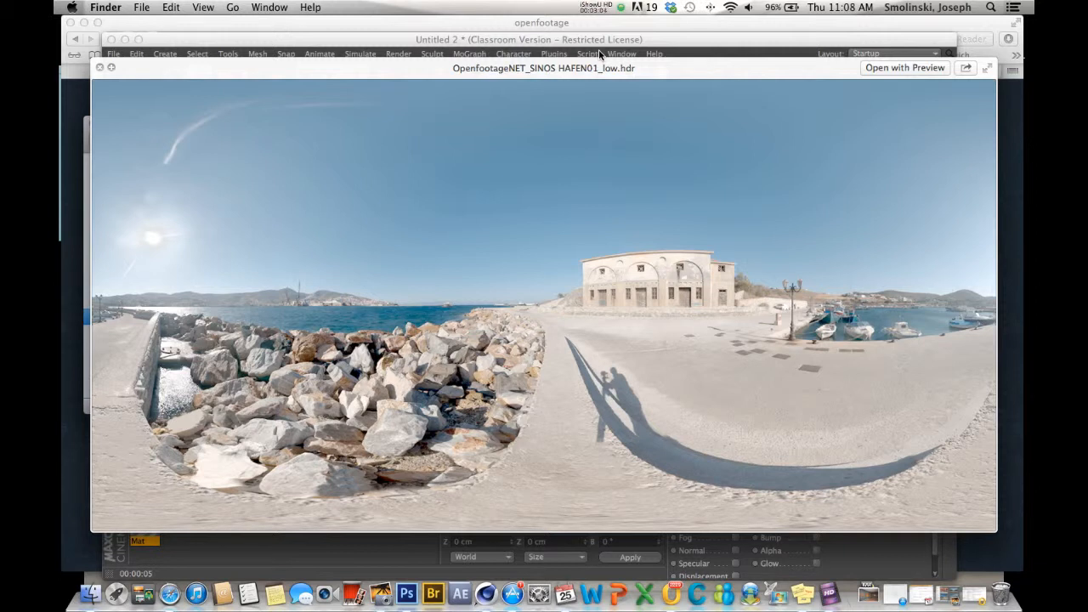
click(101, 68)
click(95, 112)
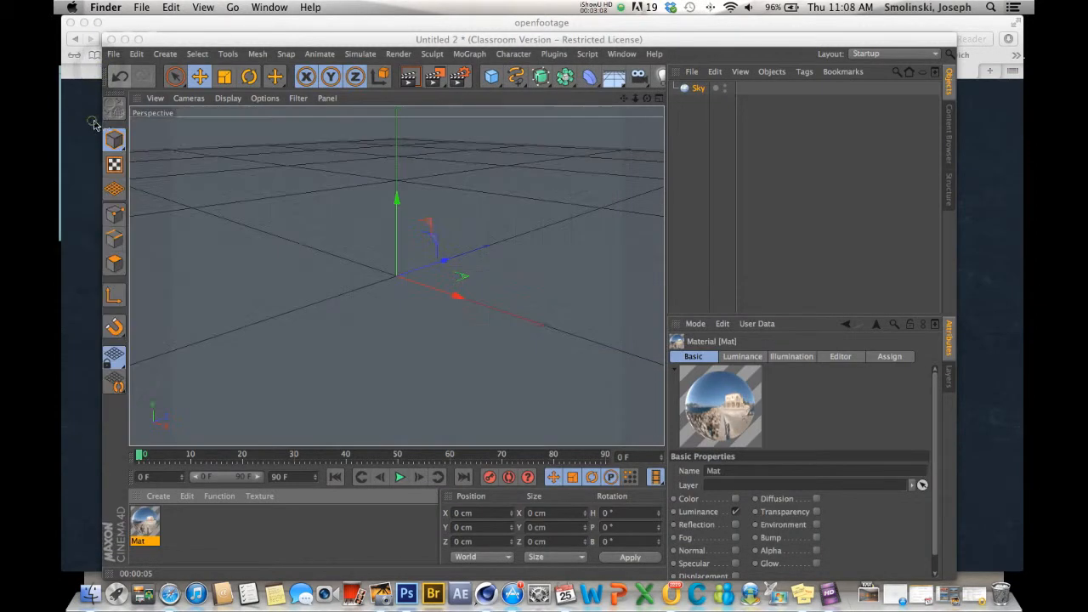
- Close the Material Editor and apply the harbour panorama material to the Sky object
click(371, 38)
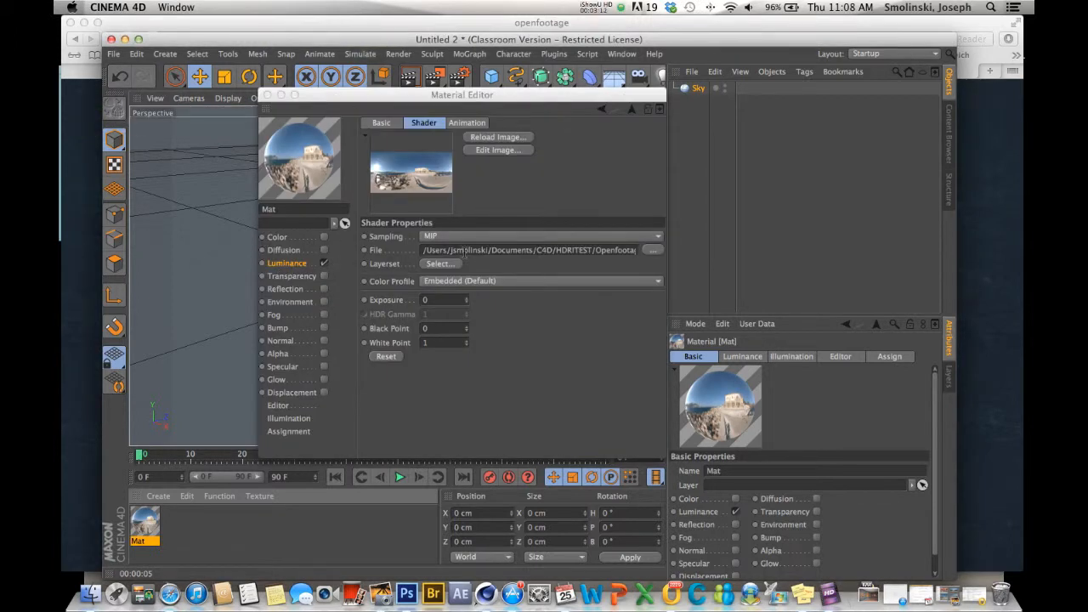
click(268, 94)
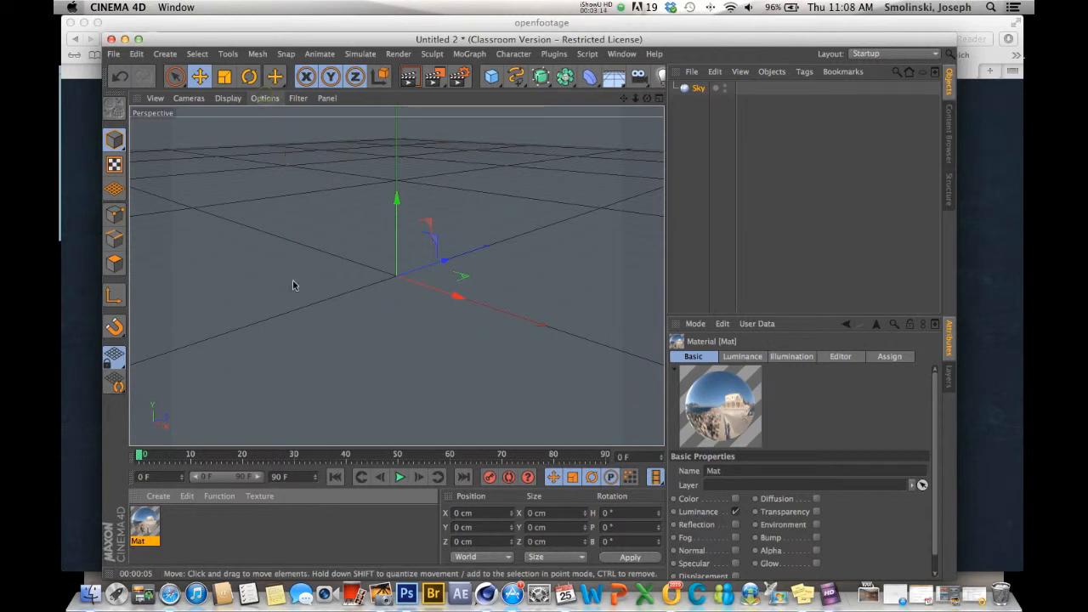
drag(149, 527, 697, 90)
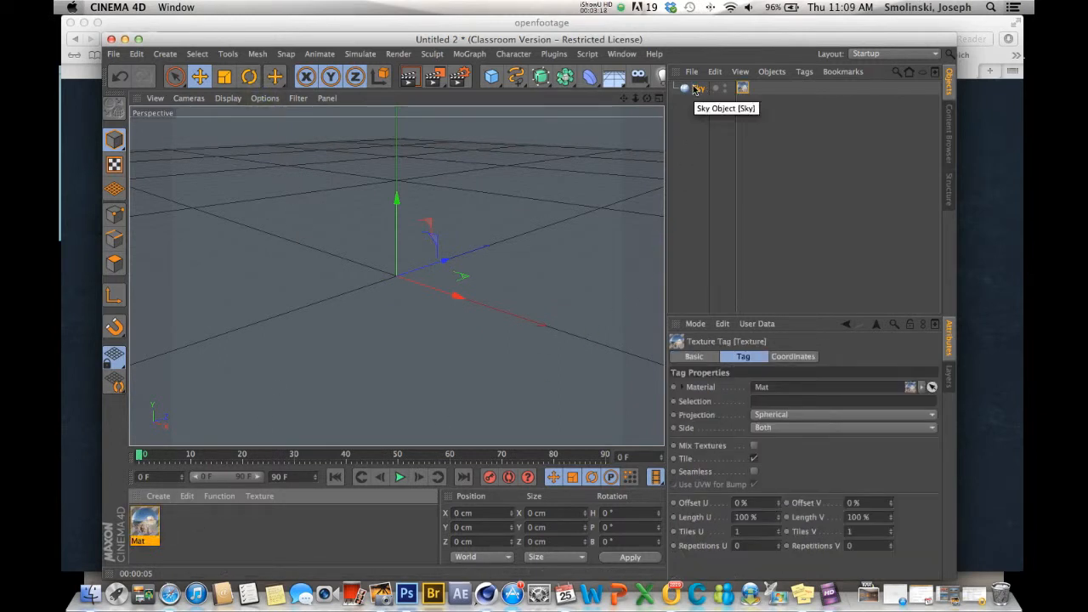
- Orbit the perspective view to the stone pier with the moored boats, test-rendering the active view to check the framing
drag(647, 100, 697, 57)
click(415, 81)
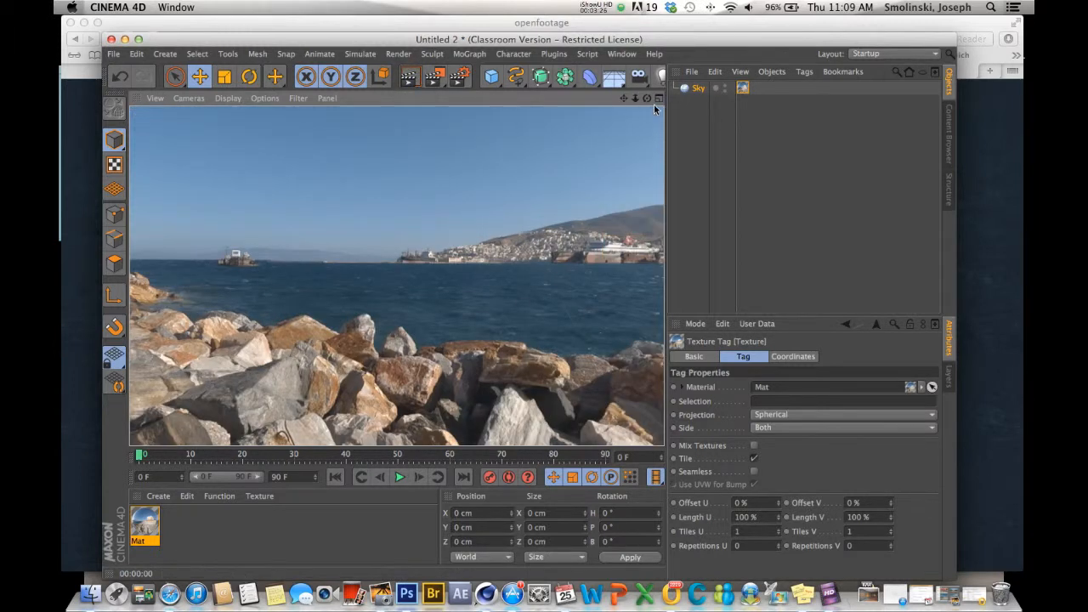
drag(647, 99, 582, 108)
click(413, 84)
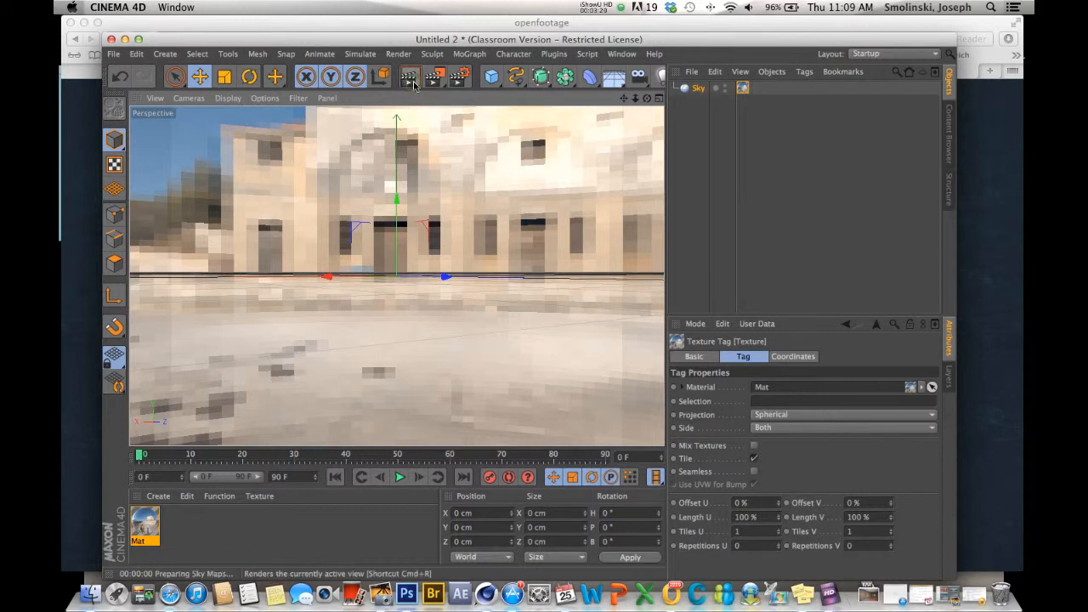
drag(648, 99, 544, 295)
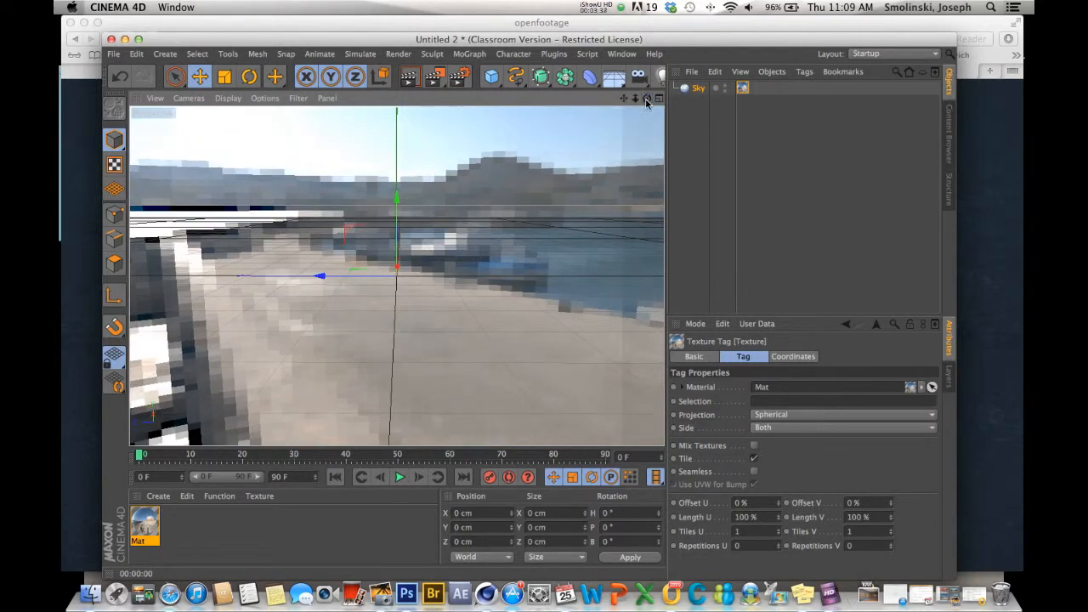
click(410, 79)
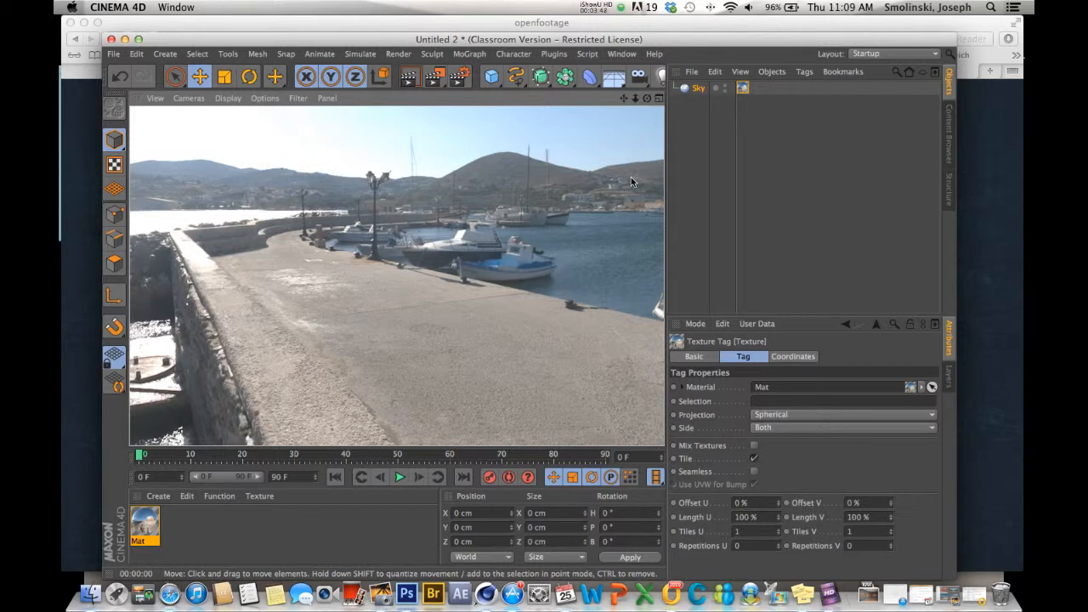
- Add a camera from the current view and frame the pier with a heading of about -80° and a focal length of about 29.4 mm
click(637, 77)
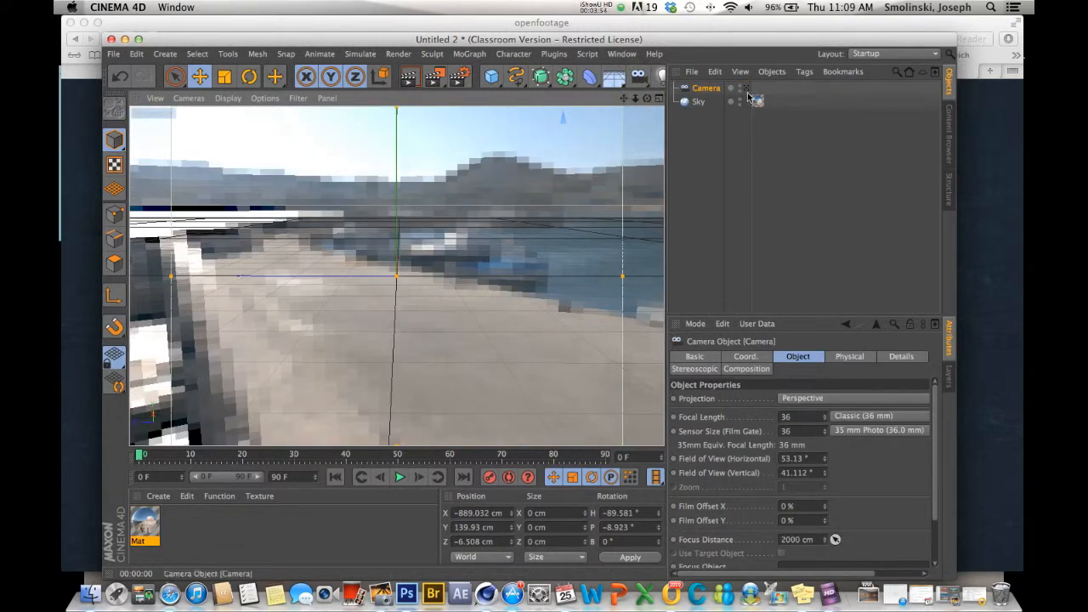
mouse_move(624, 276)
mouse_down()
mouse_move(651, 277)
mouse_move(595, 271)
mouse_move(634, 276)
mouse_move(612, 277)
mouse_move(622, 277)
mouse_up()
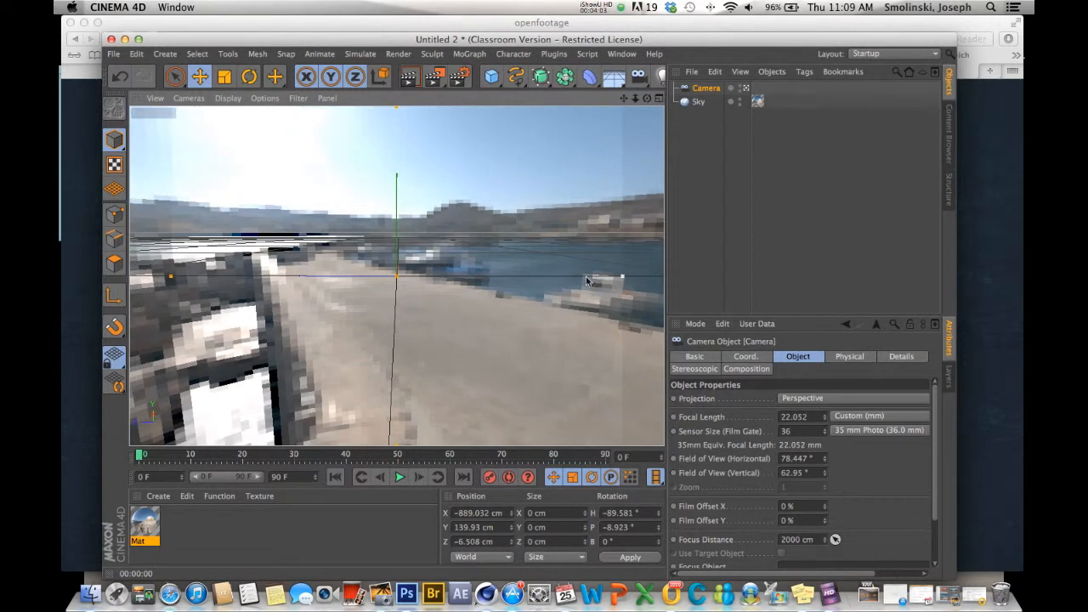
click(409, 78)
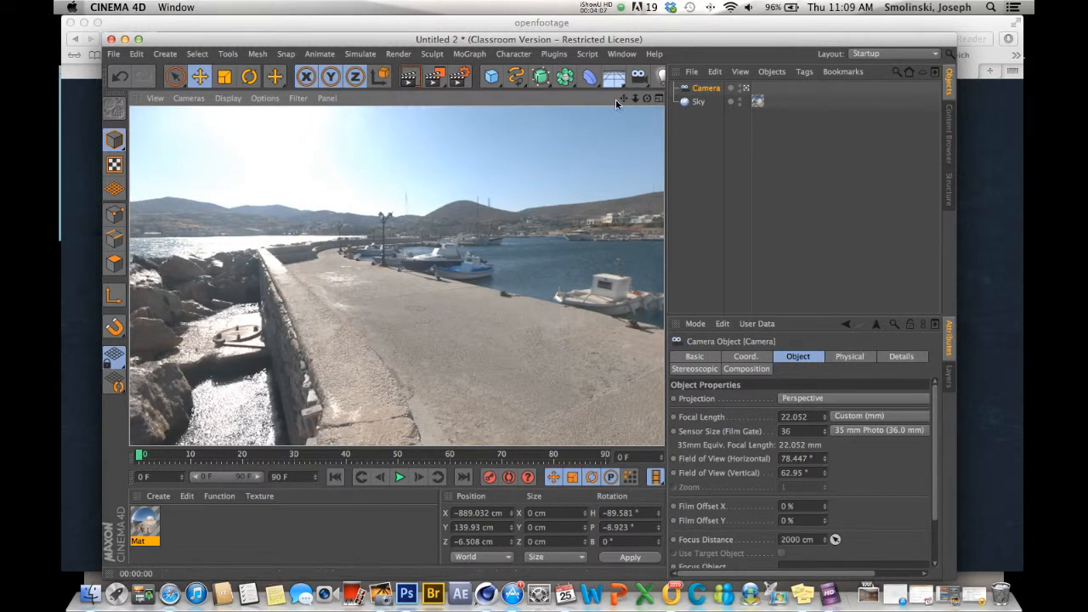
drag(647, 100, 612, 102)
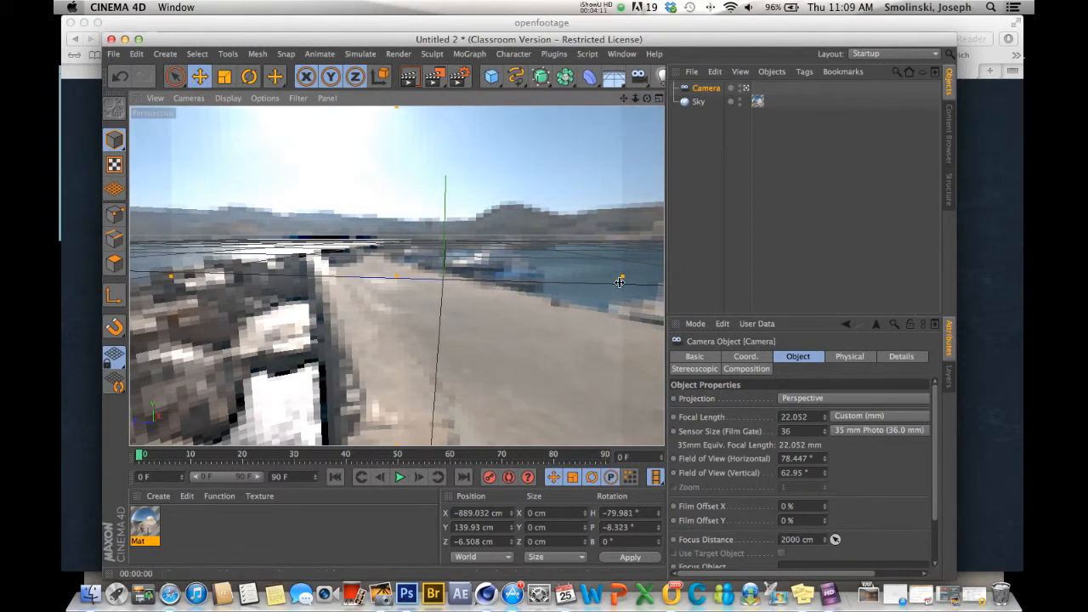
scroll(623, 276, up, 5)
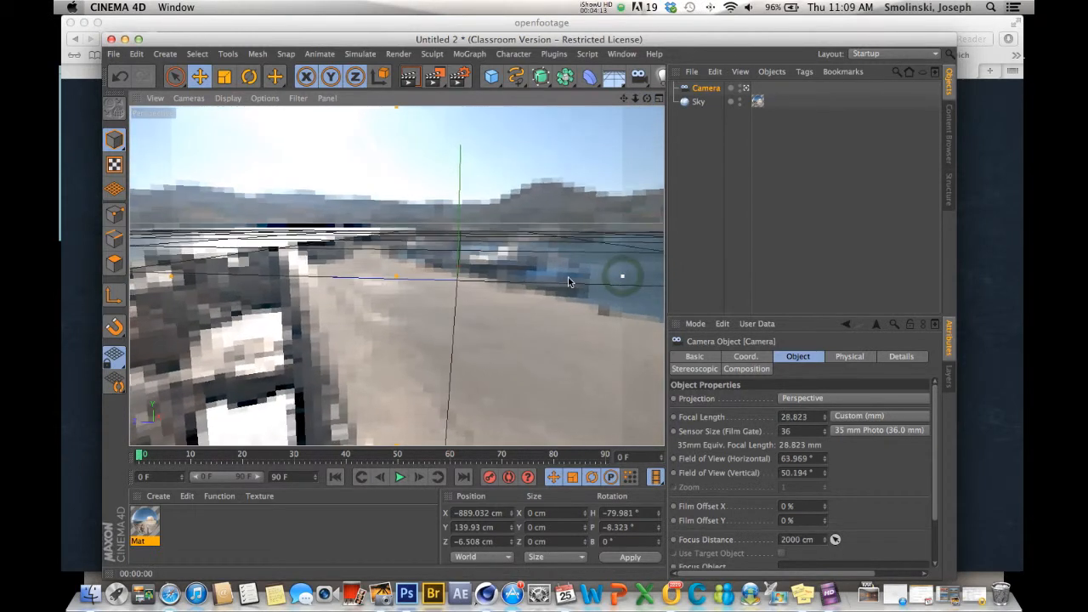
click(410, 78)
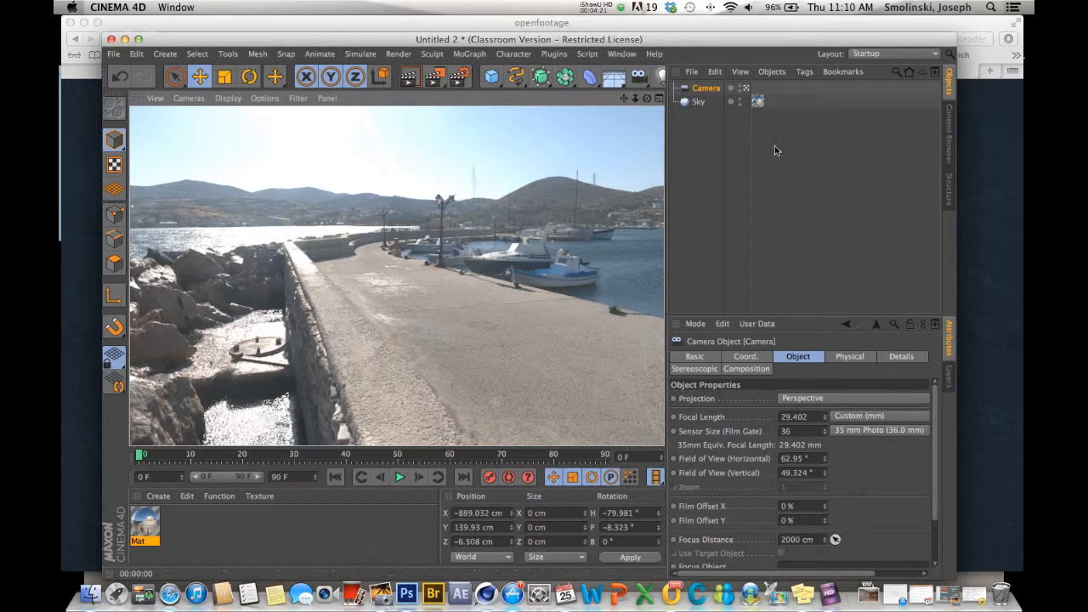
- Lock the camera's position, scale and rotation with a Protection tag, and render the active view
click(805, 72)
mouse_move(810, 97)
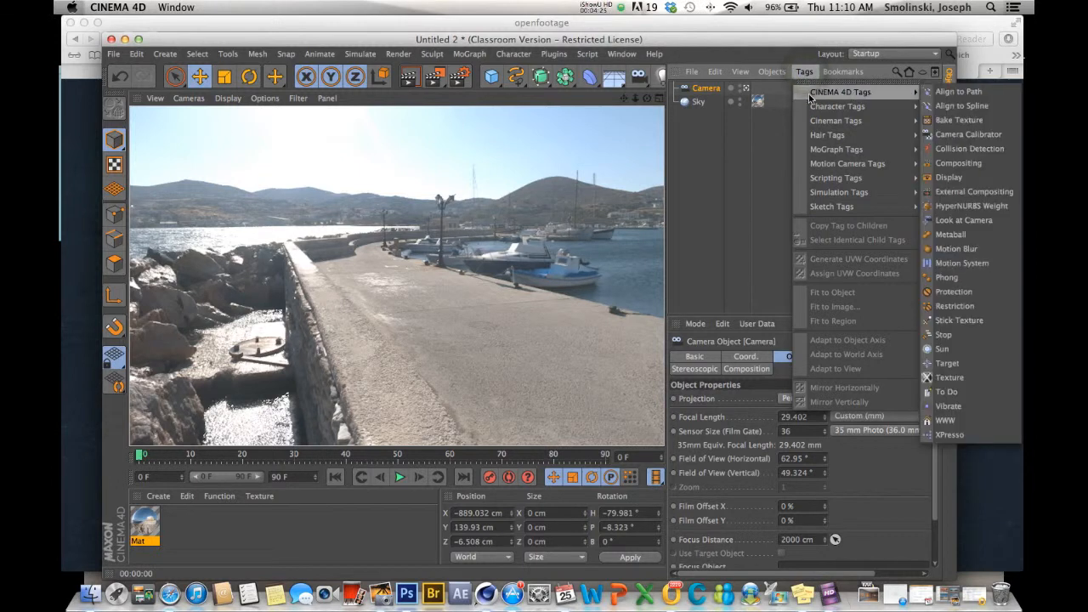
click(953, 292)
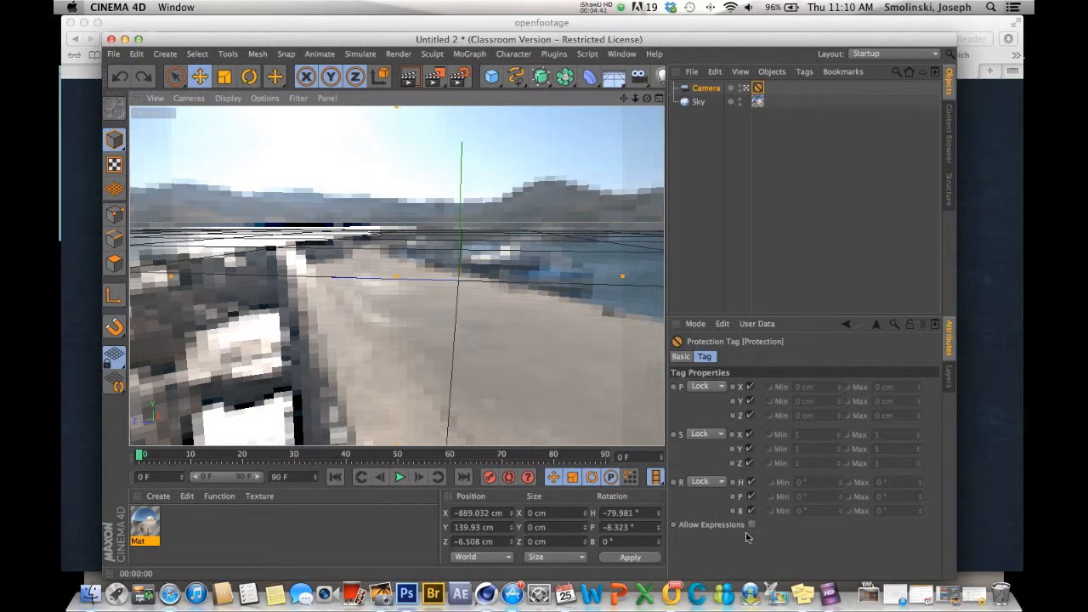
click(409, 79)
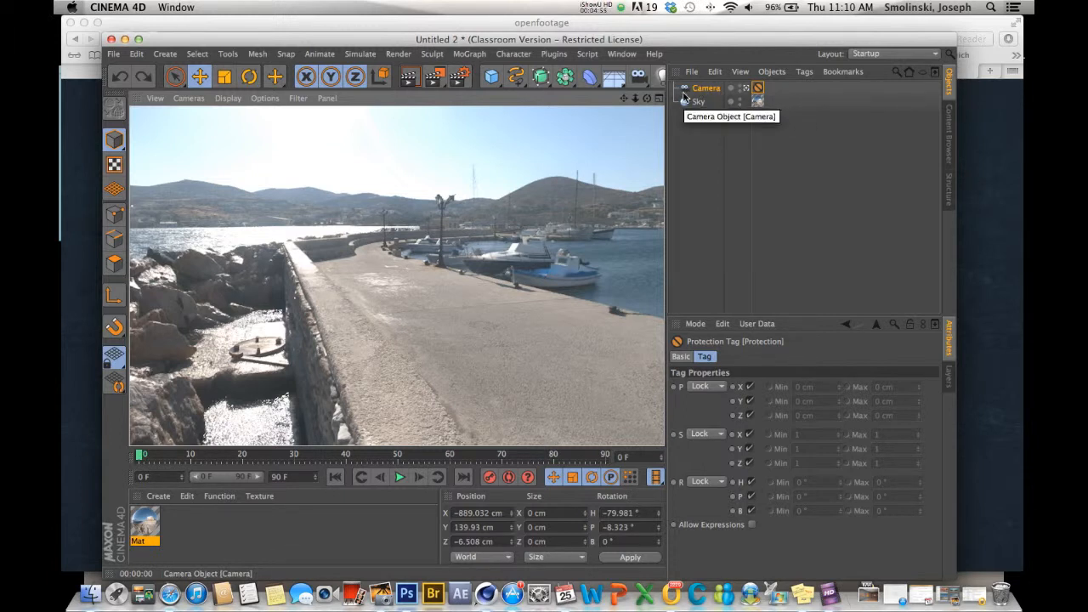
- Set the render output to 1600 x 1200 pixels with the aspect ratio locked
click(459, 77)
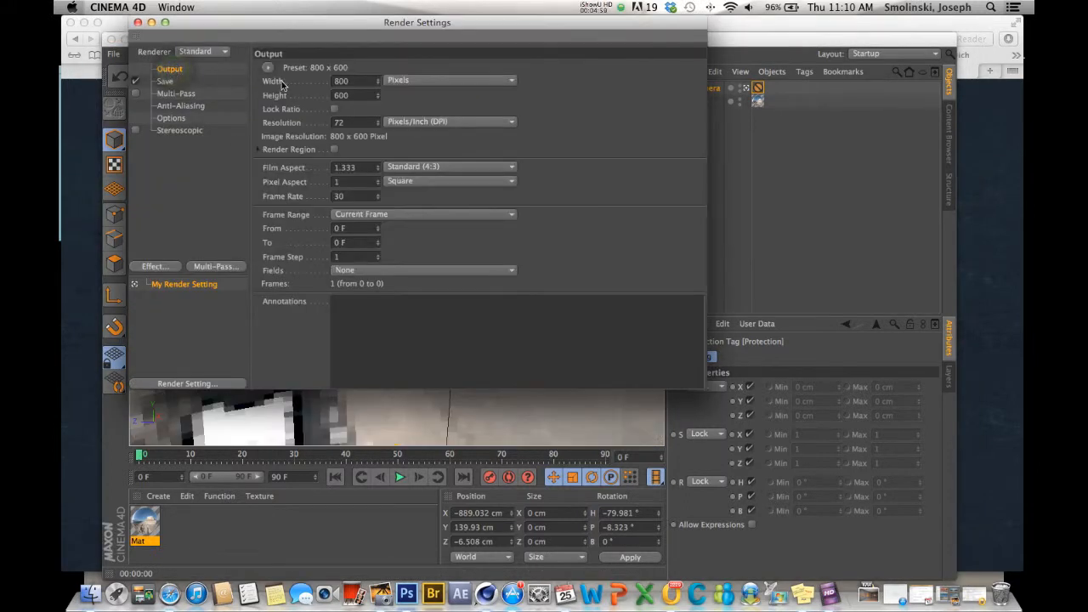
click(335, 110)
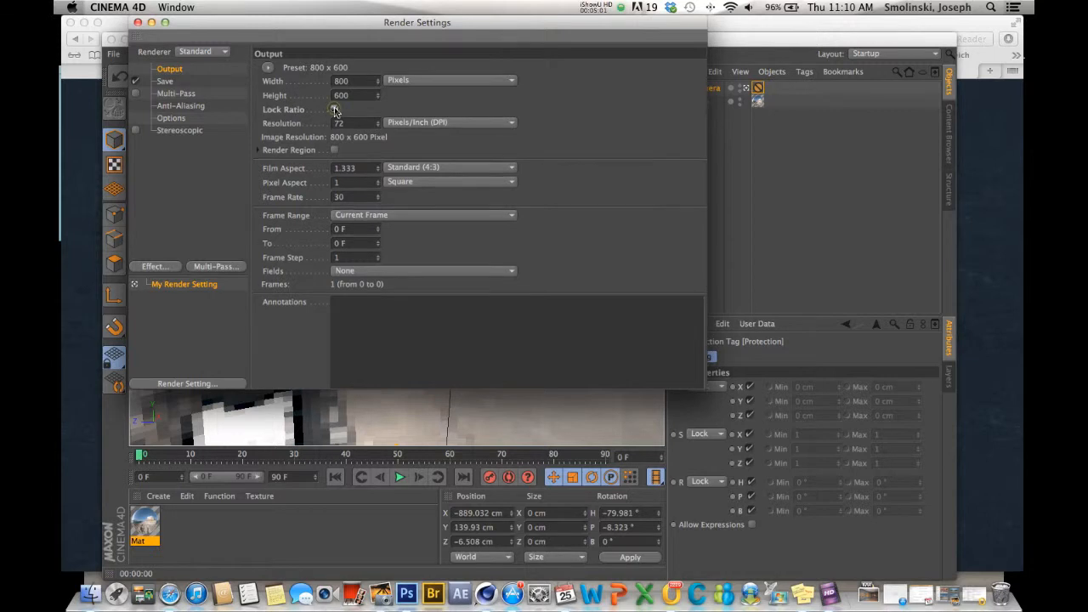
click(348, 95)
click(363, 81)
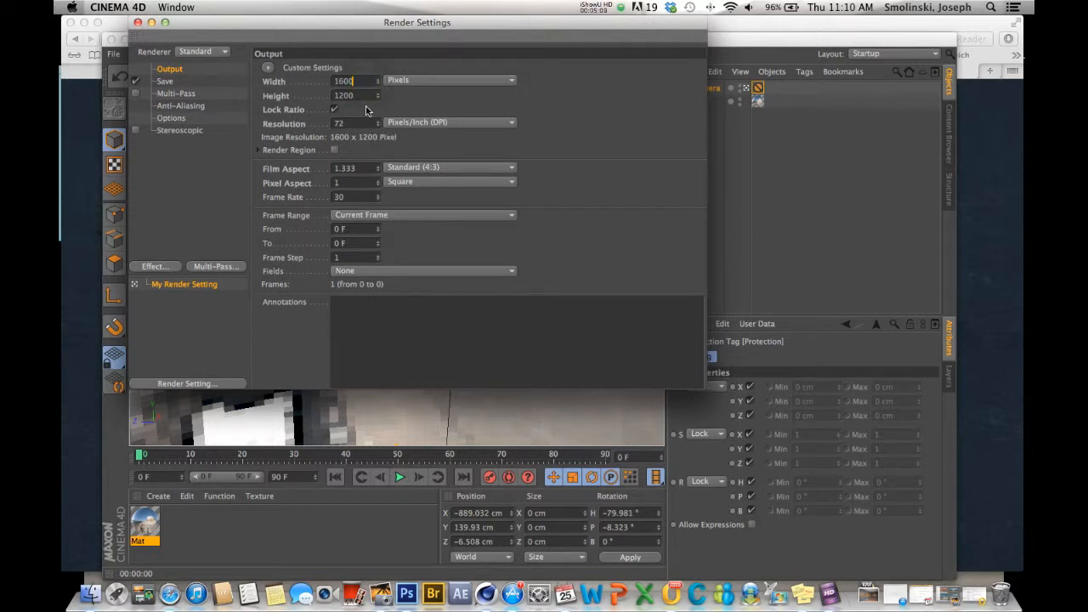
- Set the render to save as HDRITEST5.tif in the HDRITEST folder, and disable Include Sound
click(165, 82)
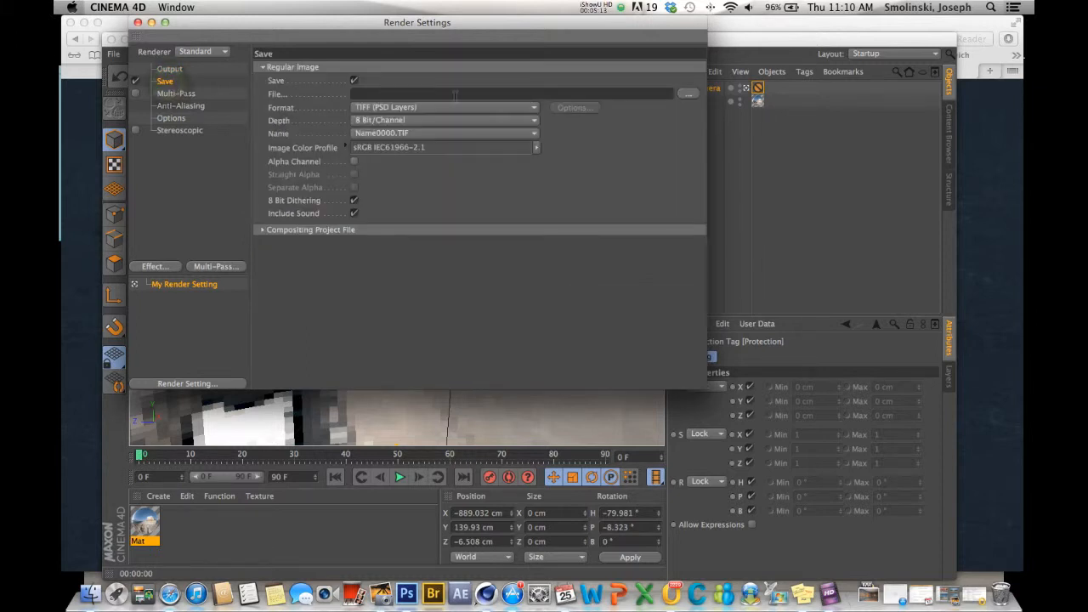
click(693, 95)
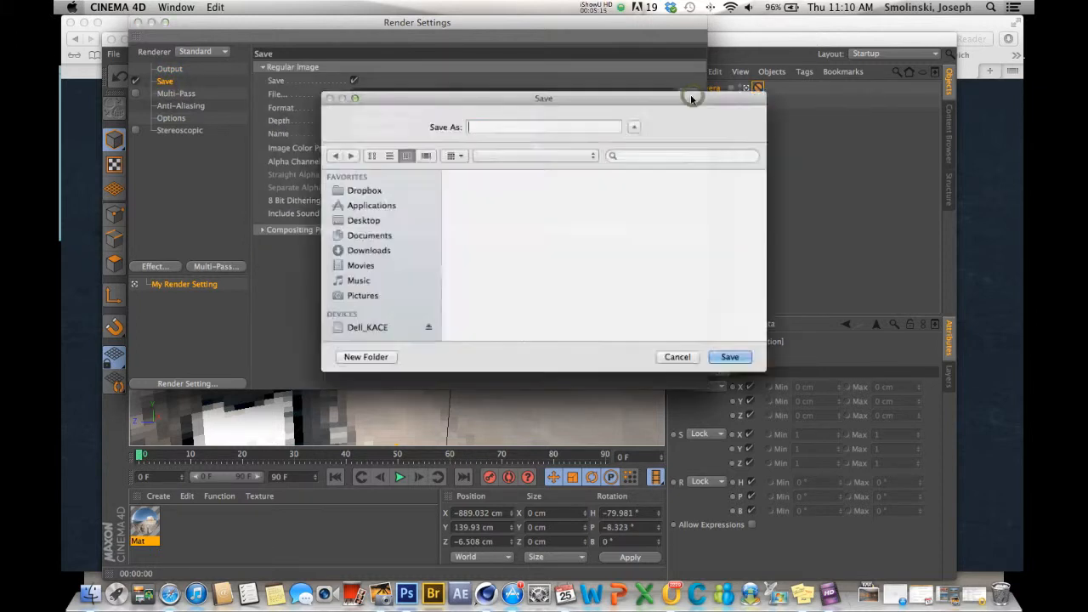
click(678, 220)
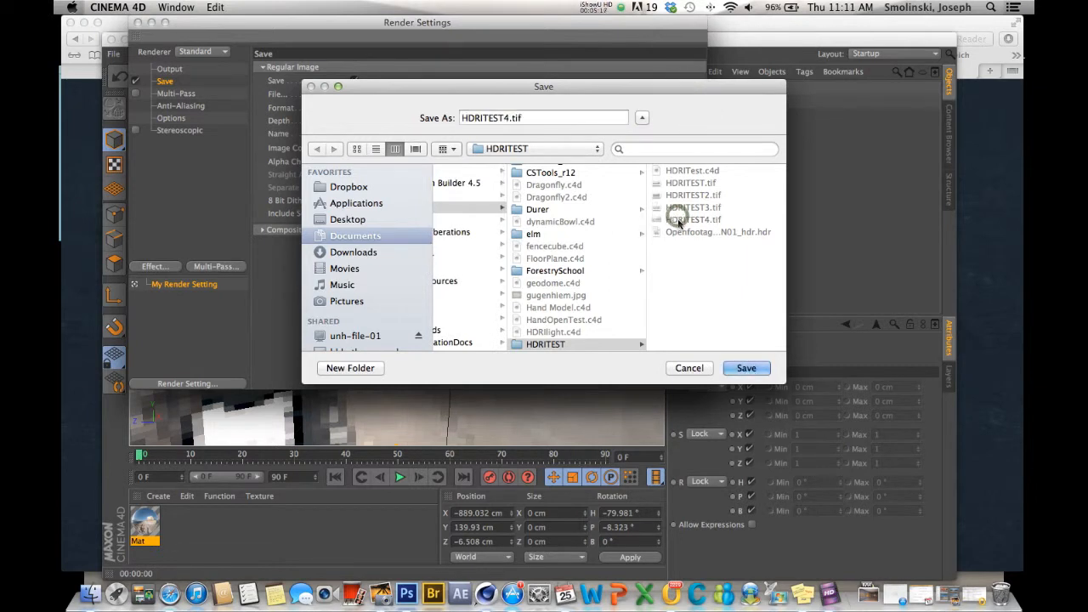
click(507, 118)
key(BackSpace)
text(5)
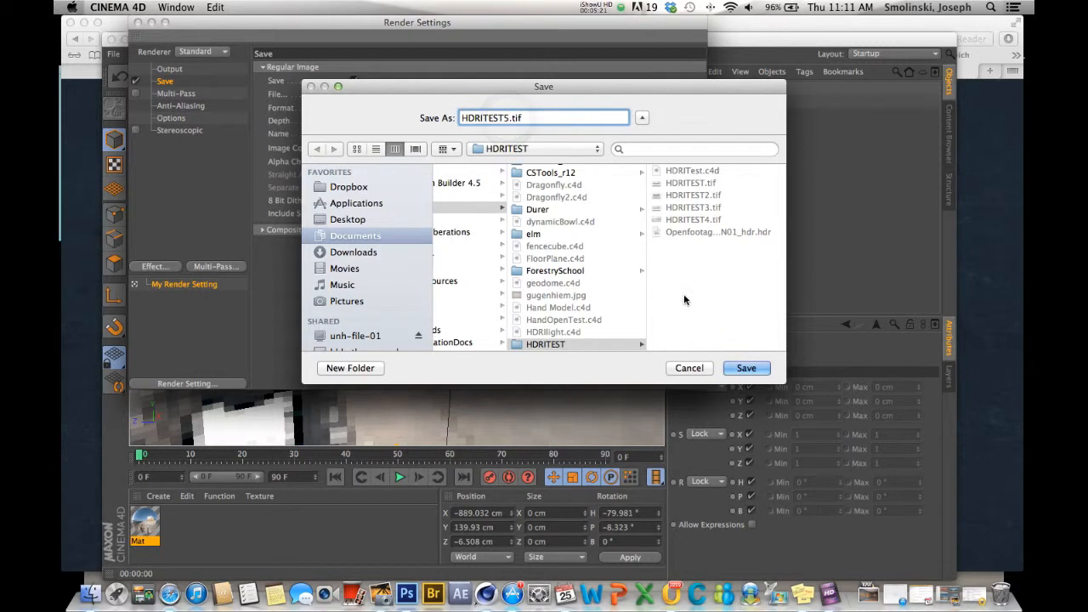
click(746, 367)
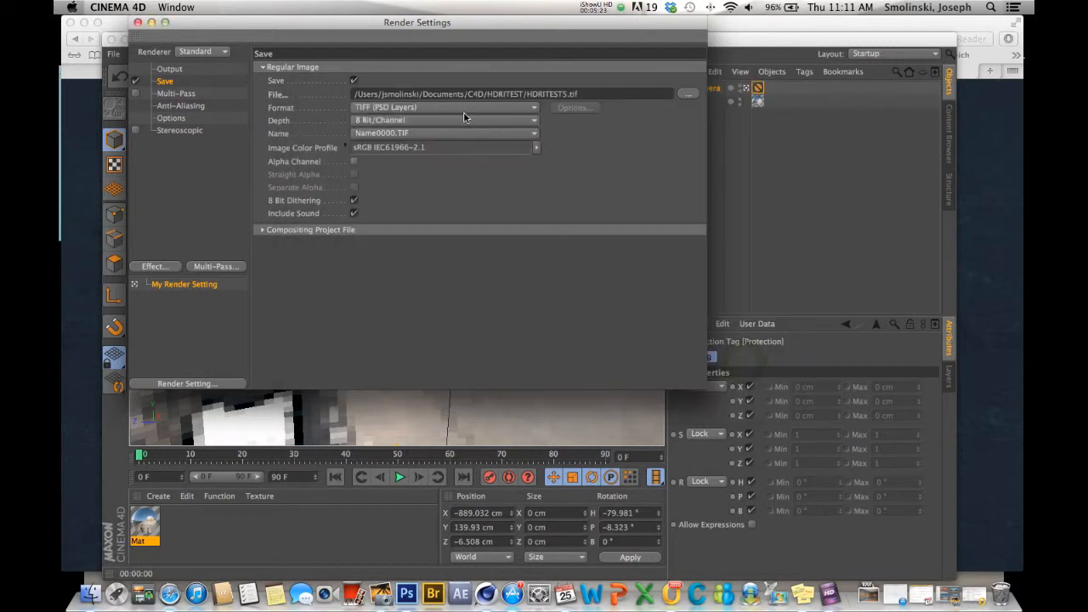
click(355, 214)
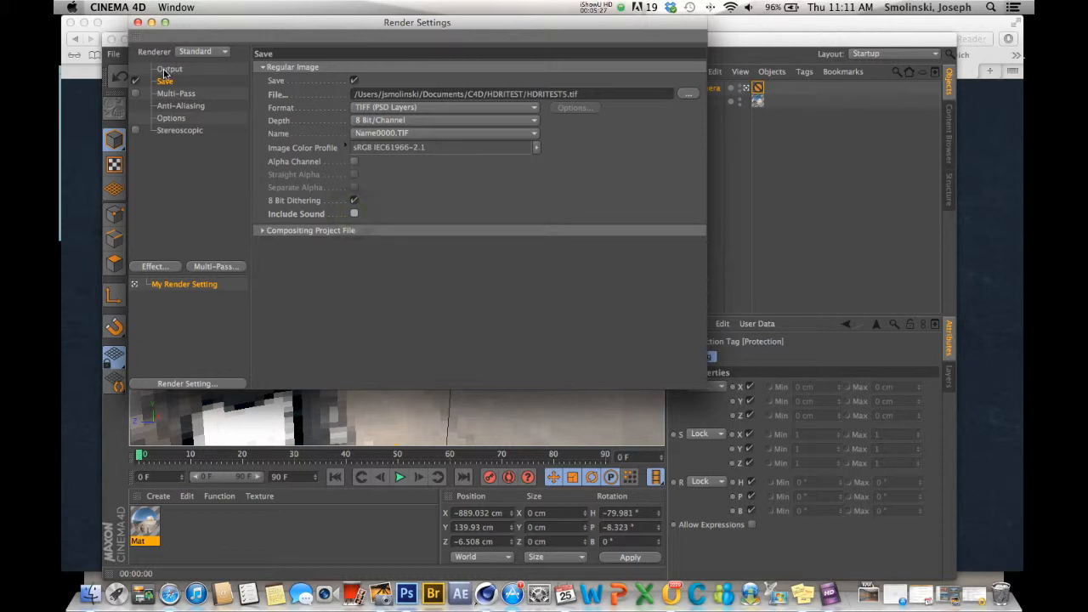
- Close the render settings, render the image to the Picture Viewer, and close the viewer
click(138, 22)
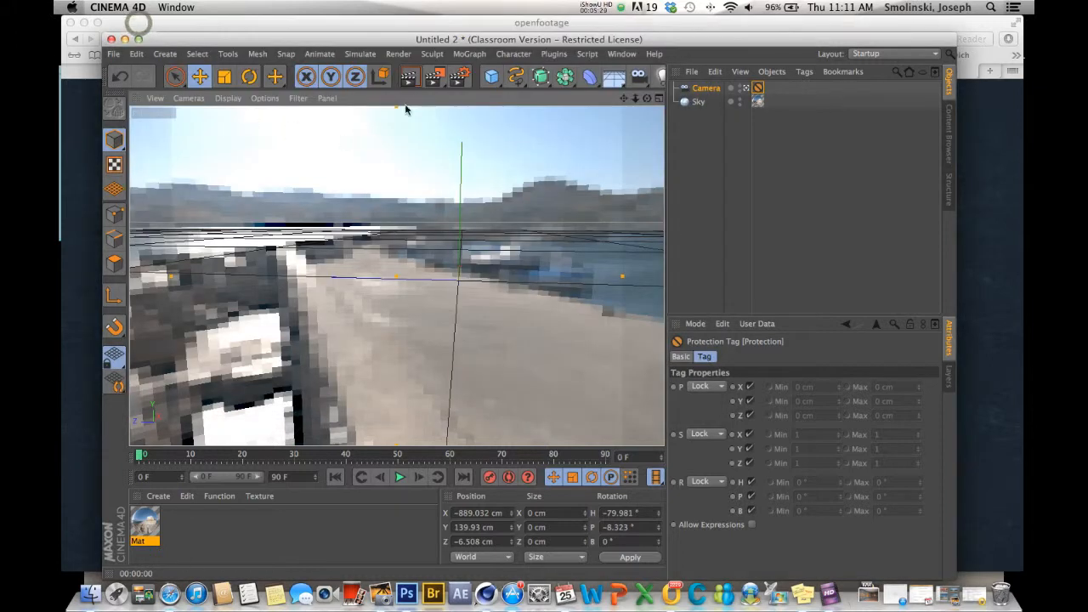
click(433, 80)
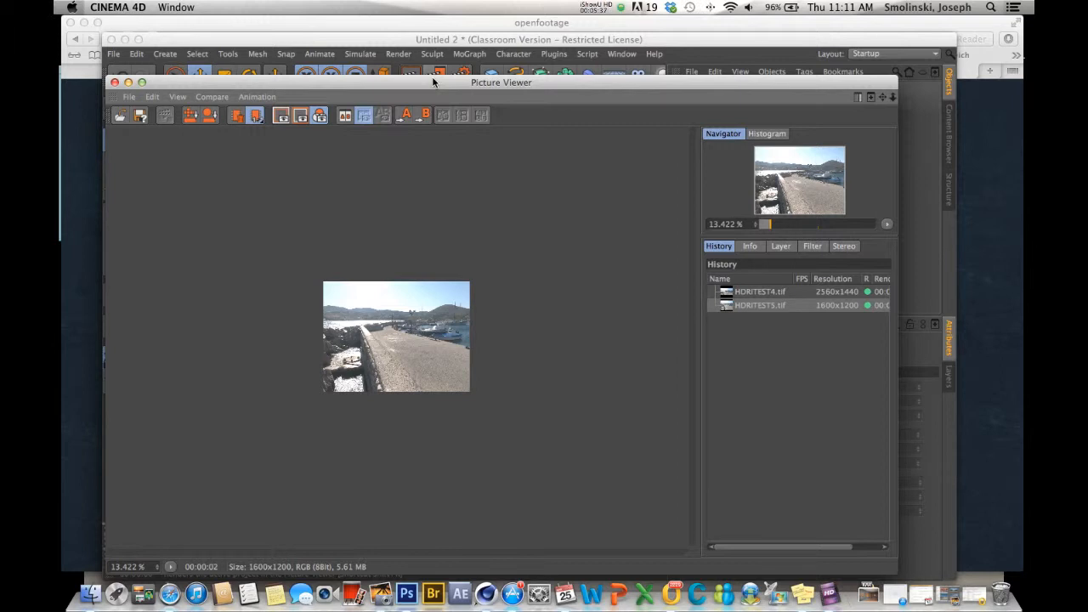
click(114, 82)
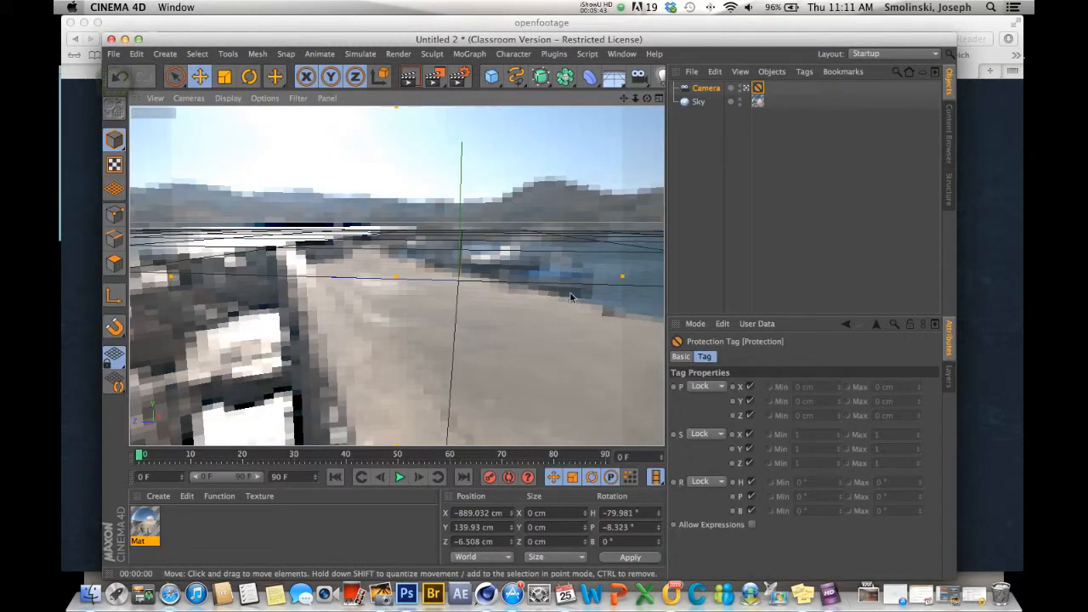
- Add a Background object to the scene and create a new material for it
click(613, 77)
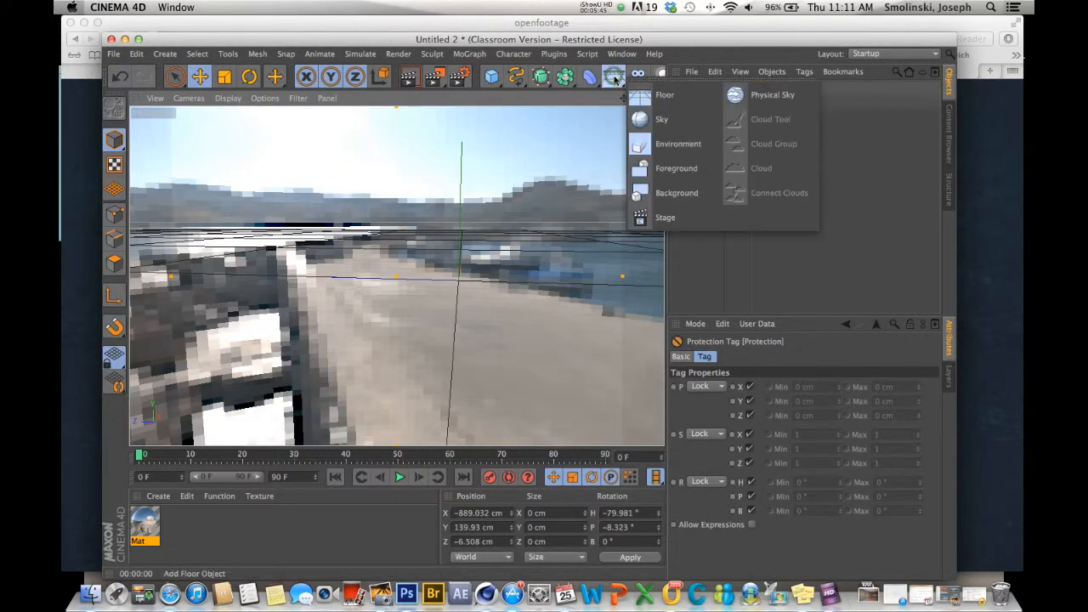
click(662, 192)
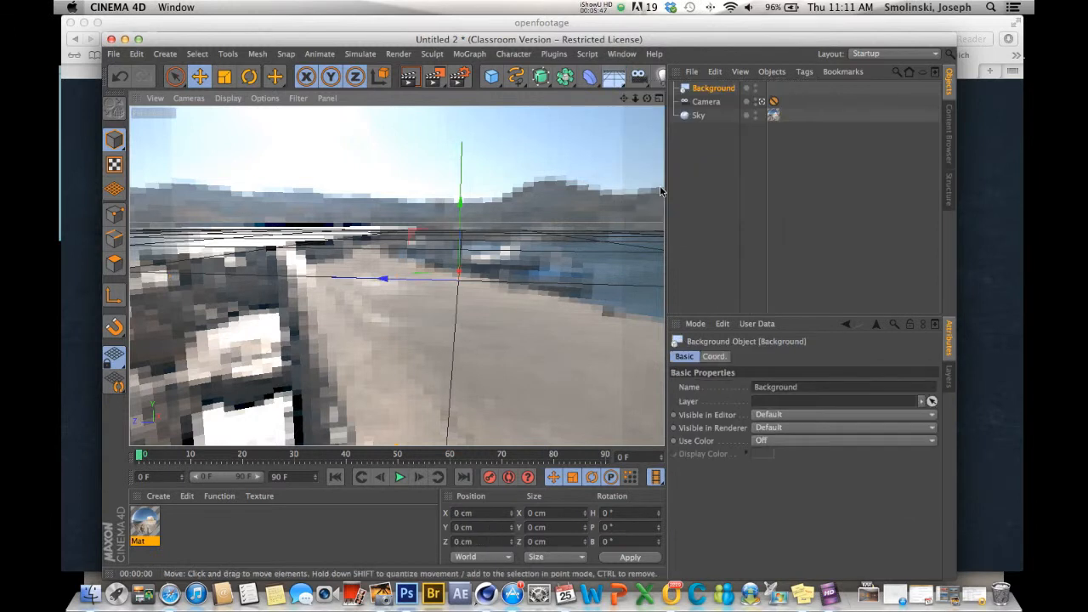
click(158, 495)
click(170, 376)
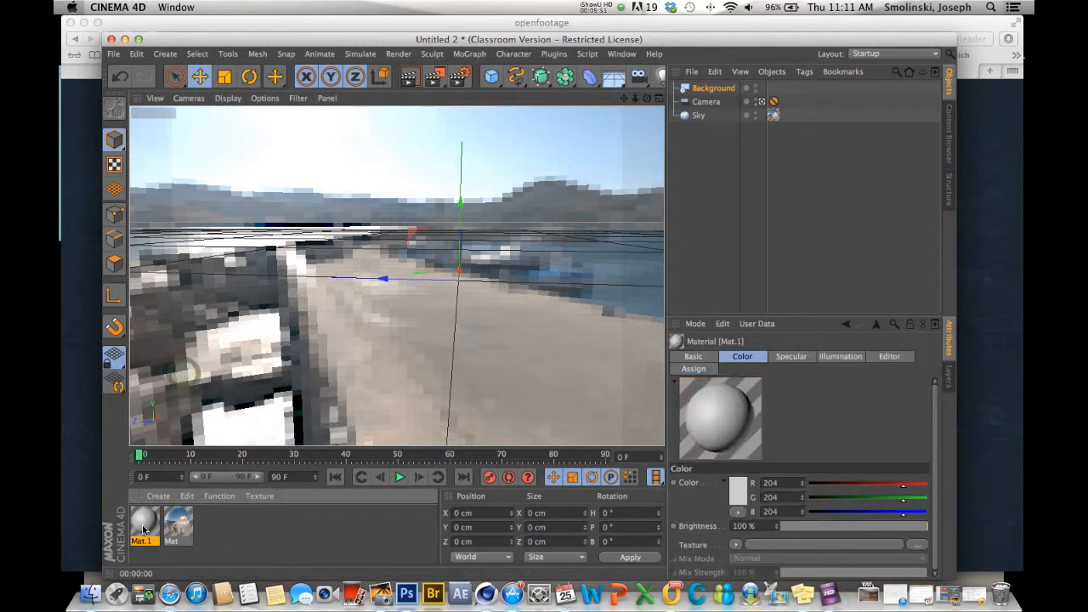
- Turn off Specular on the new material and load HDRITEST5.tif as its Color texture without copying it to the project location
double_click(143, 521)
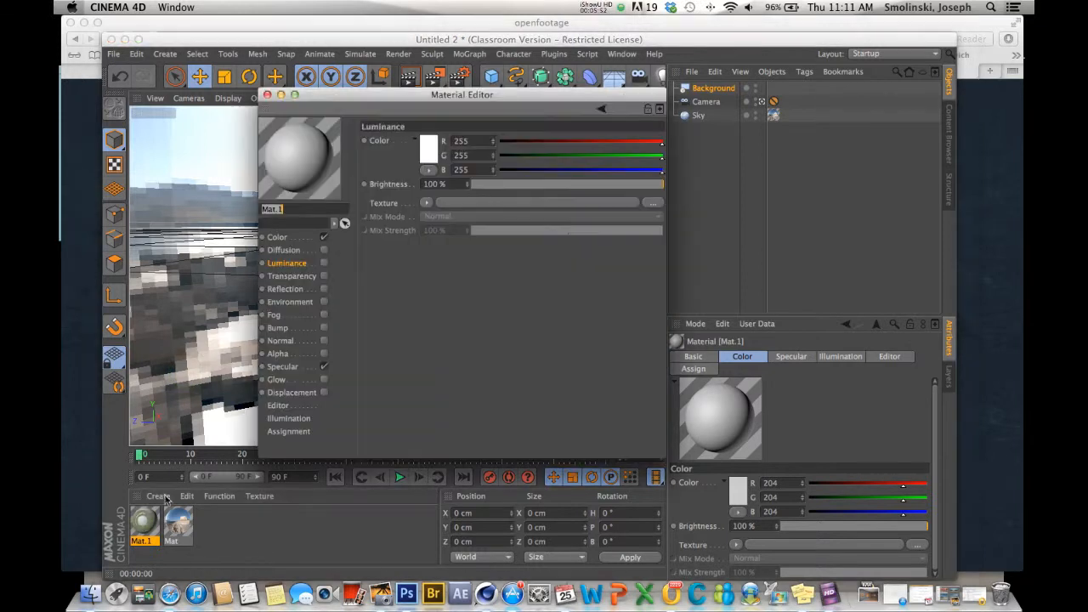
click(323, 367)
click(321, 237)
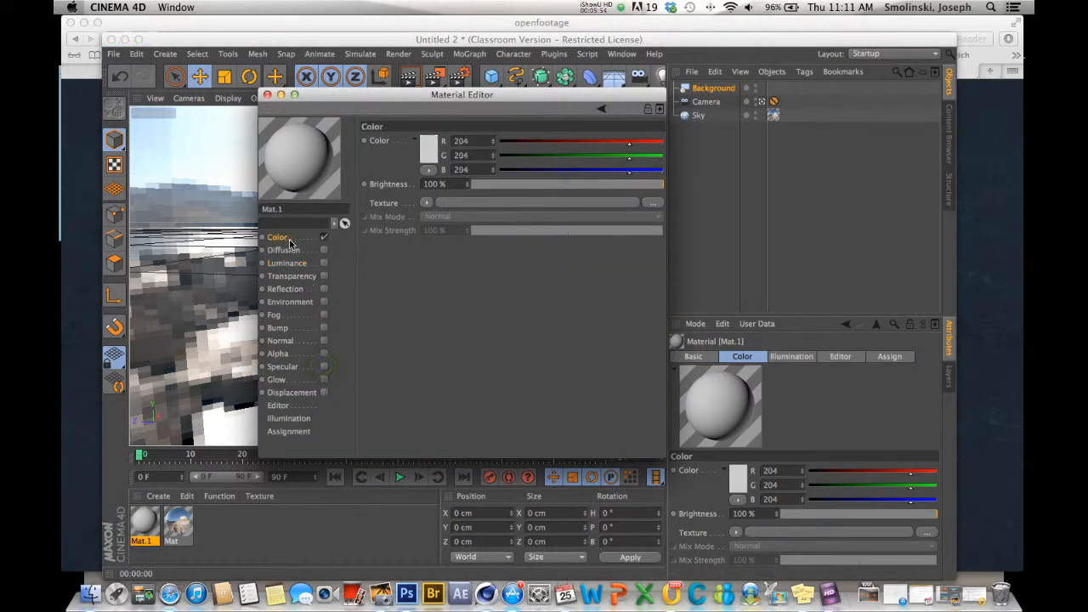
click(426, 203)
click(432, 228)
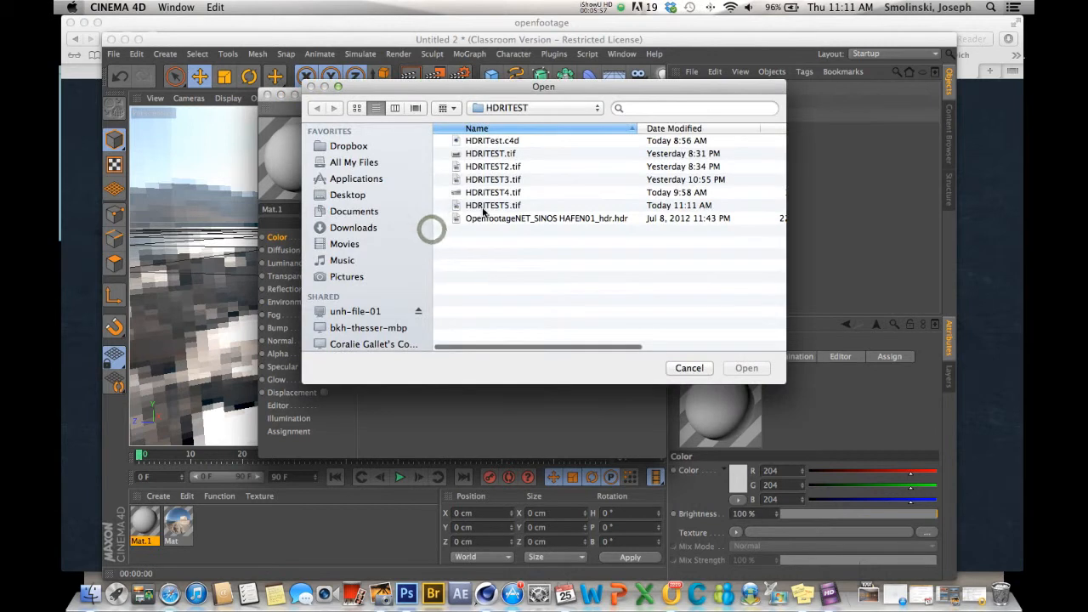
click(493, 205)
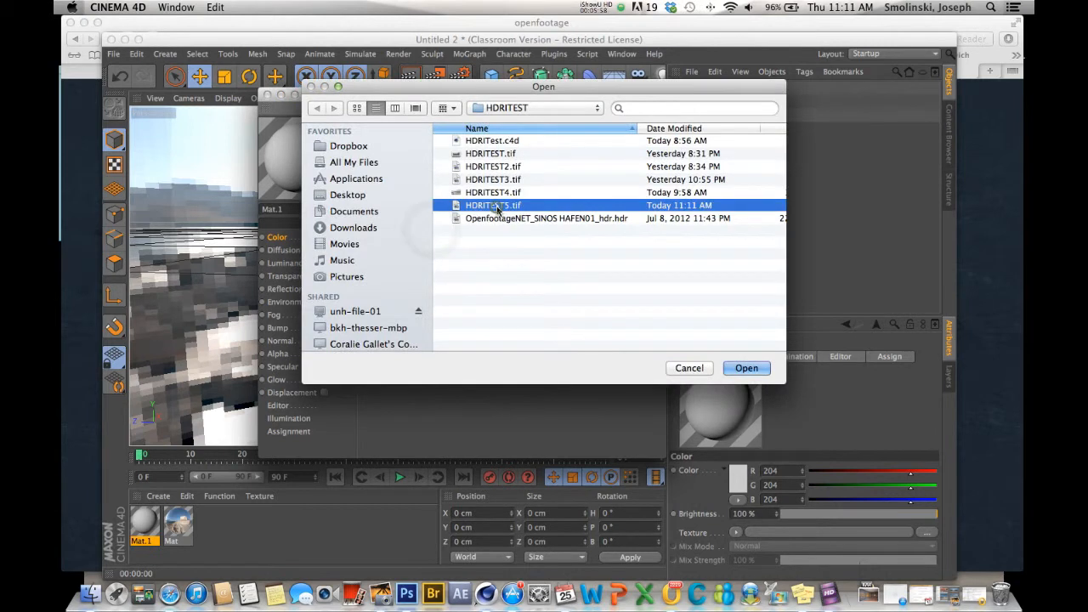
click(747, 368)
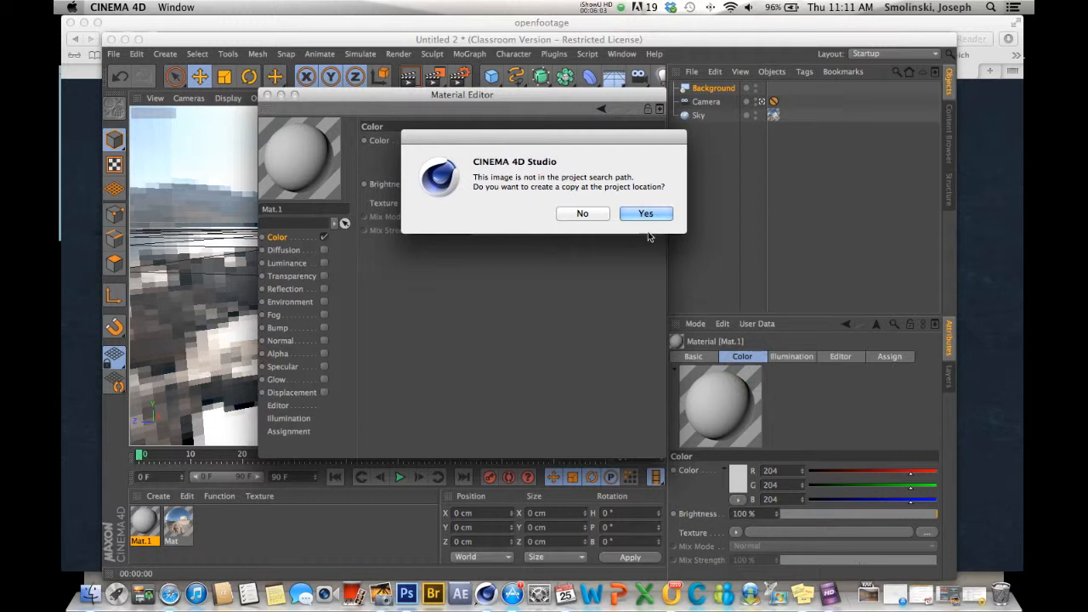
click(583, 213)
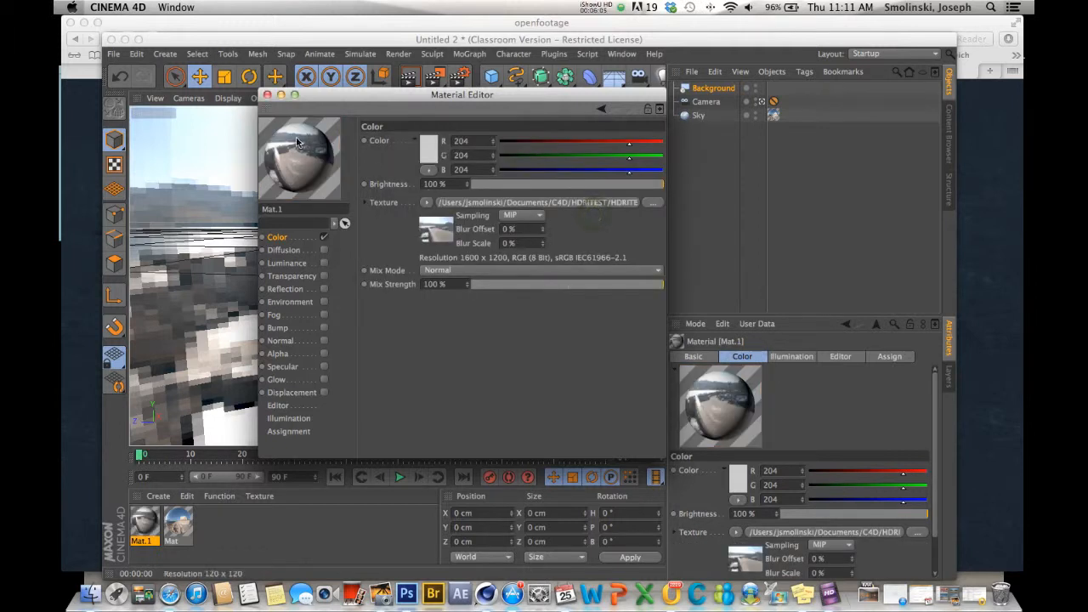
- Set the texture's sampling to None, close the material editor, and apply the material to the Background object
click(527, 216)
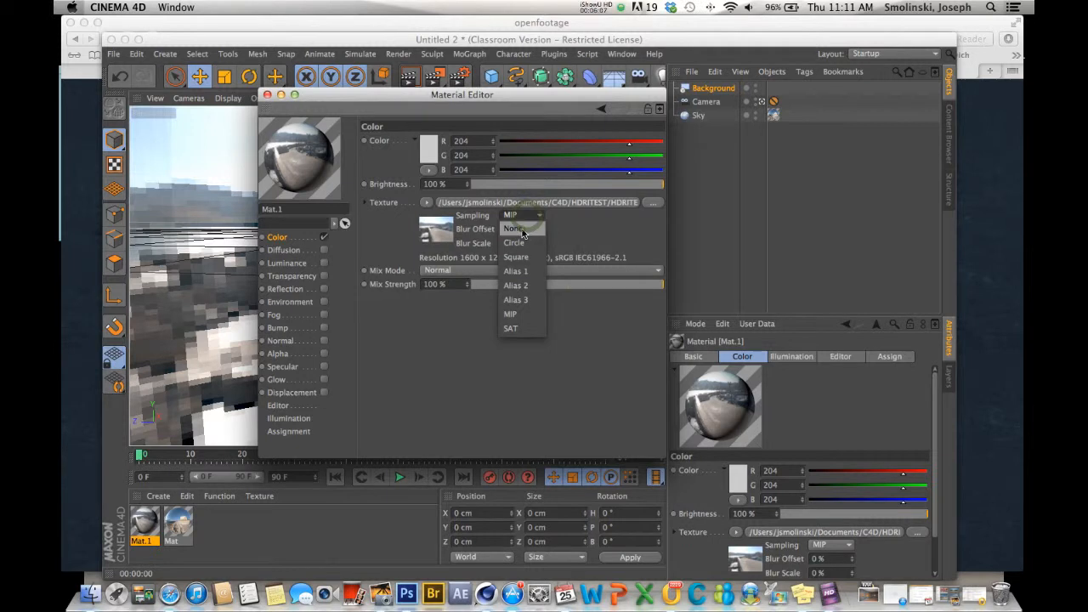
click(524, 228)
click(267, 94)
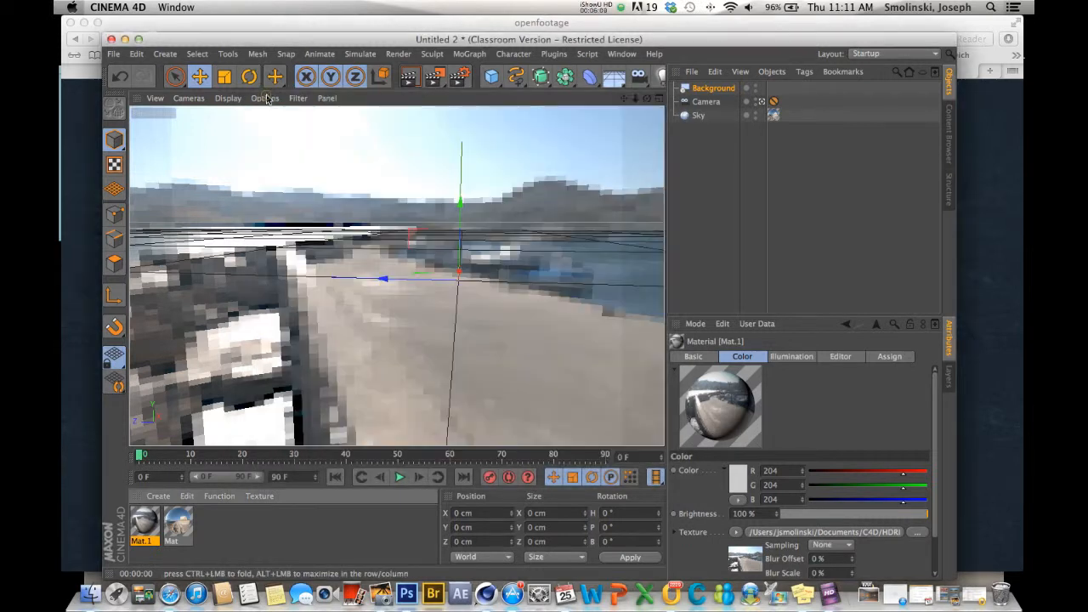
drag(336, 417, 710, 91)
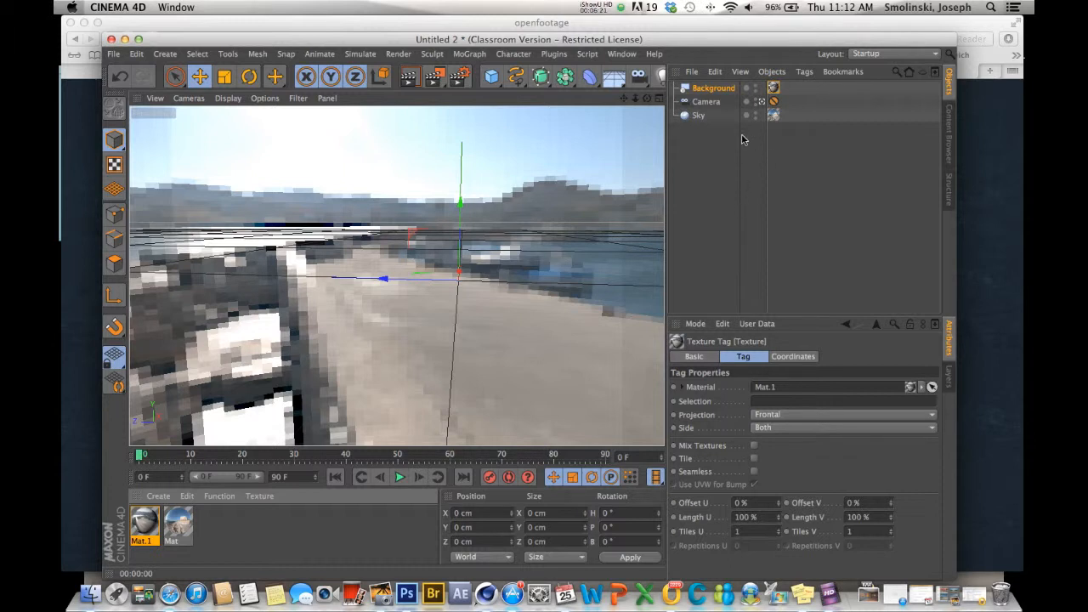
- Add a Compositing tag to the Sky object with Seen by Camera disabled, and render the view
click(701, 116)
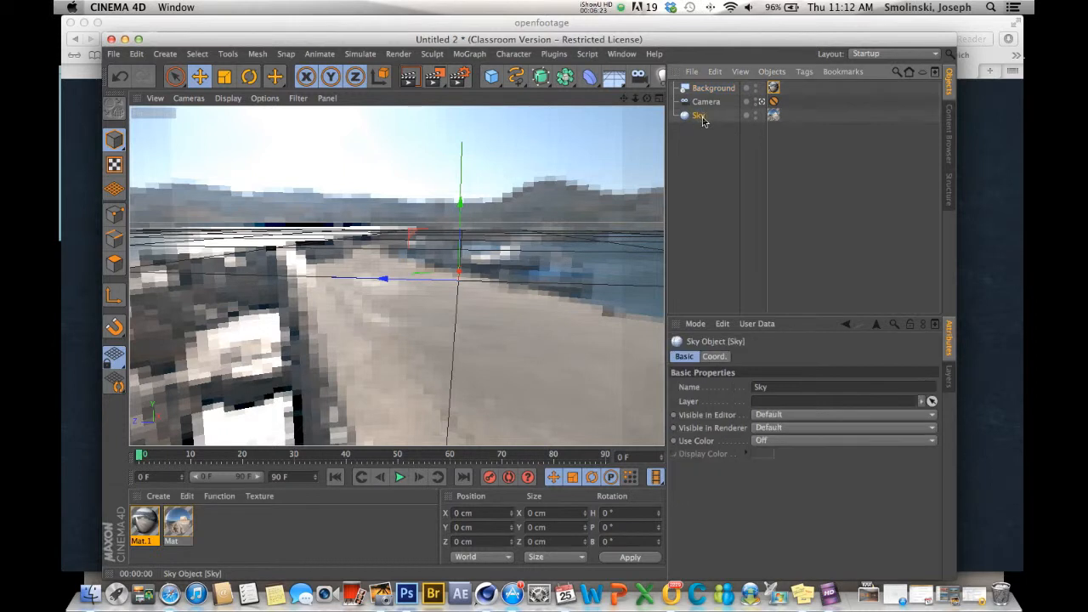
click(807, 73)
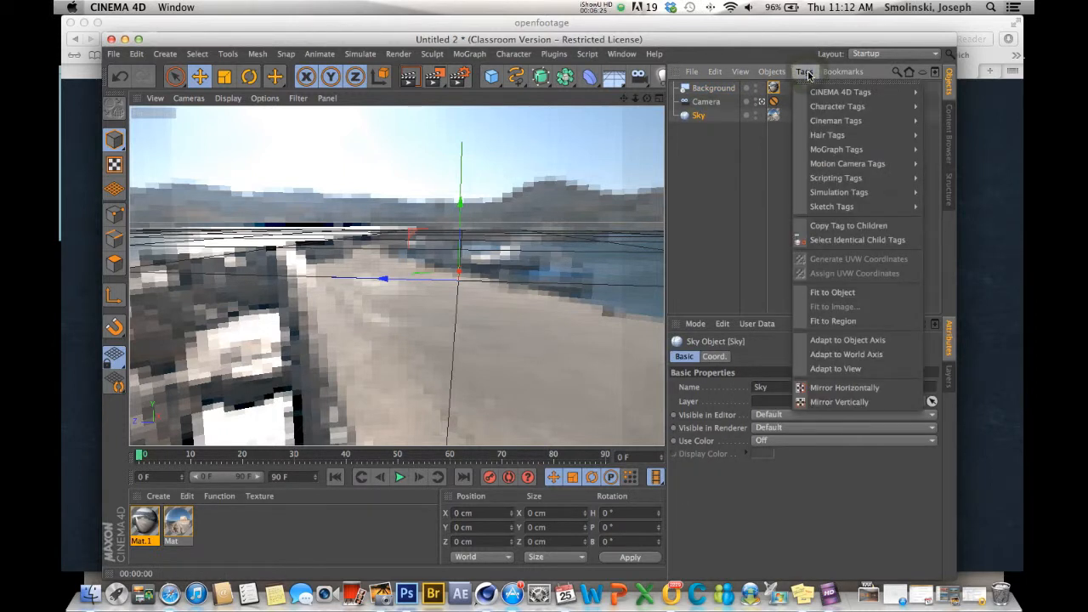
mouse_move(809, 91)
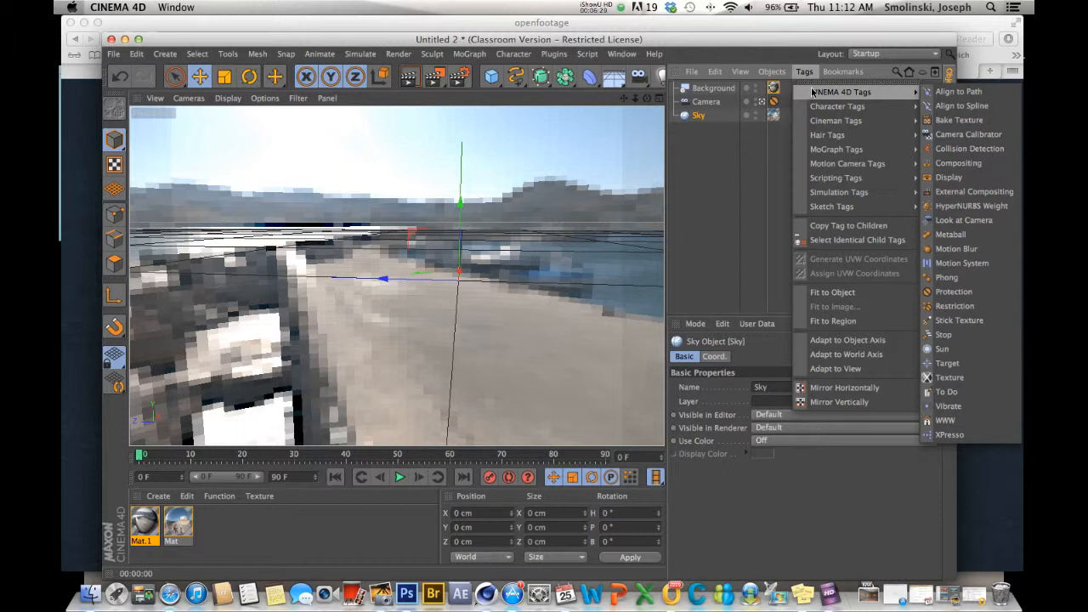
click(947, 165)
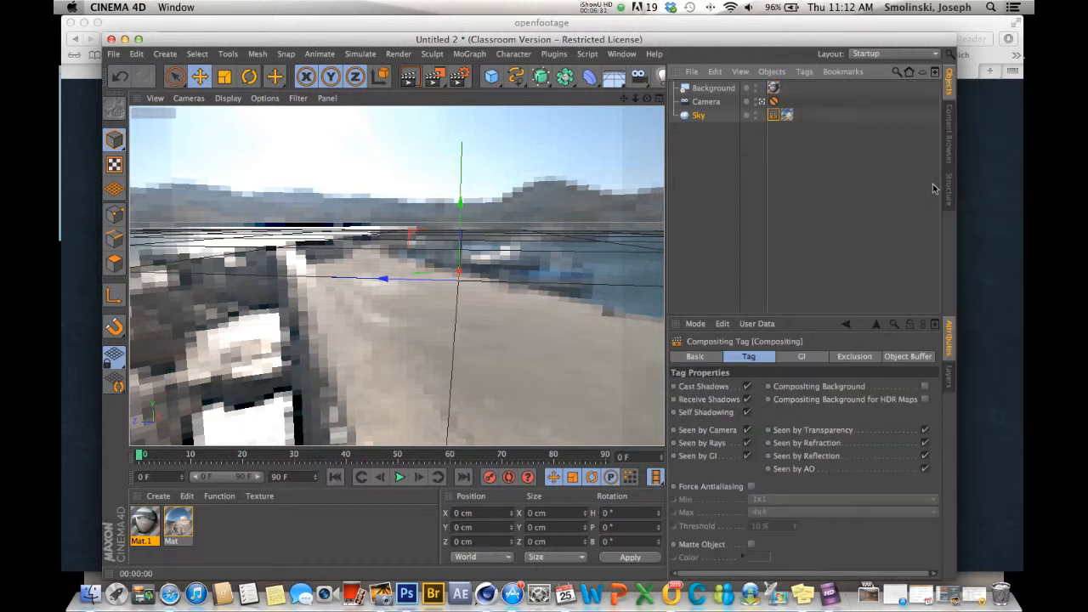
click(745, 431)
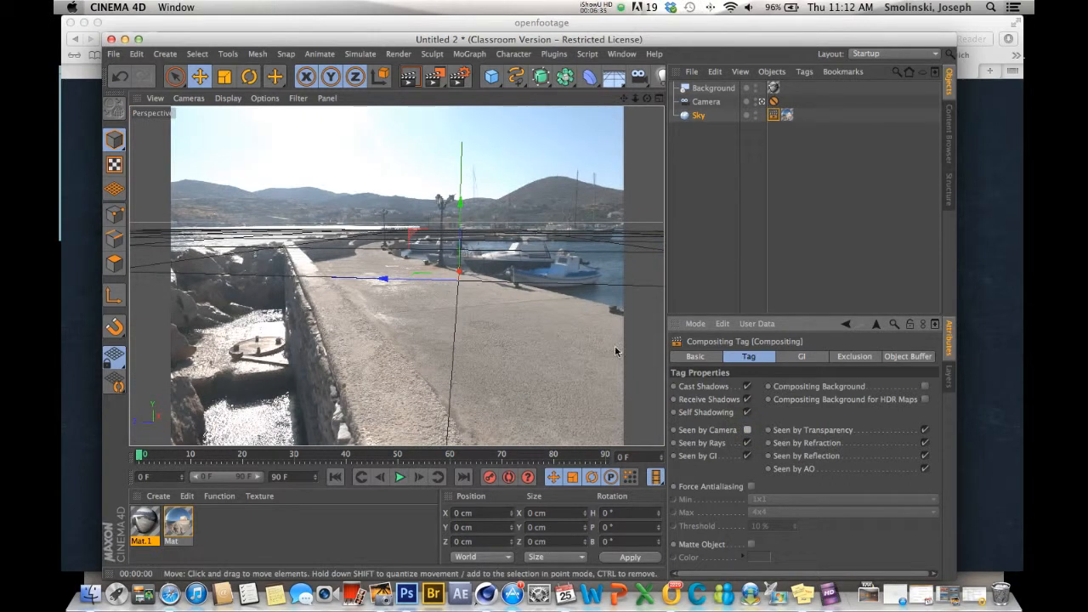
click(410, 79)
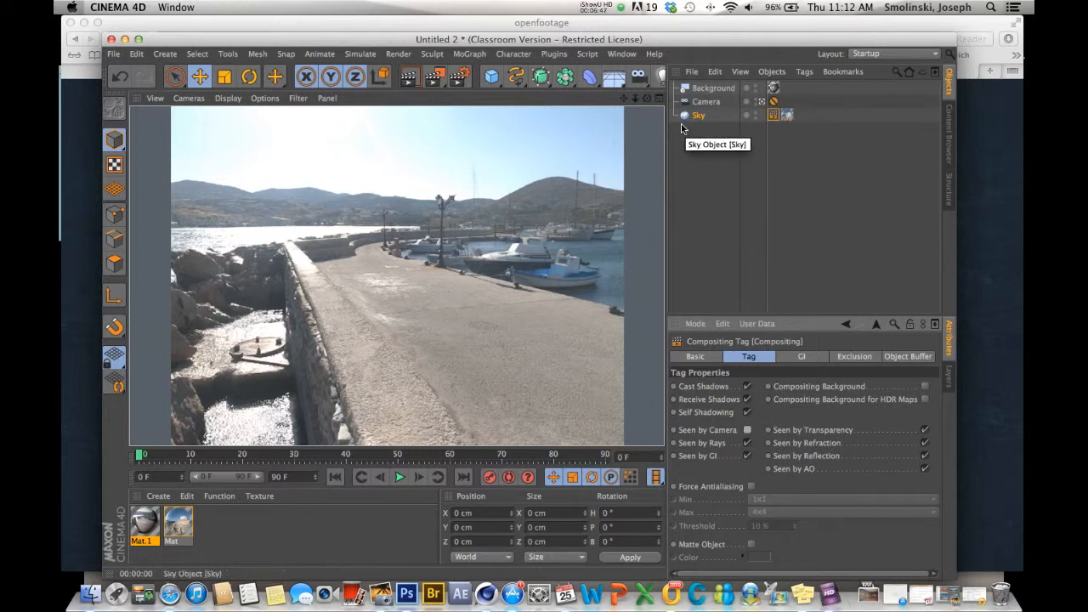
- Add a Plane primitive to the scene and rotate its heading to about 25° to follow the pier
click(492, 80)
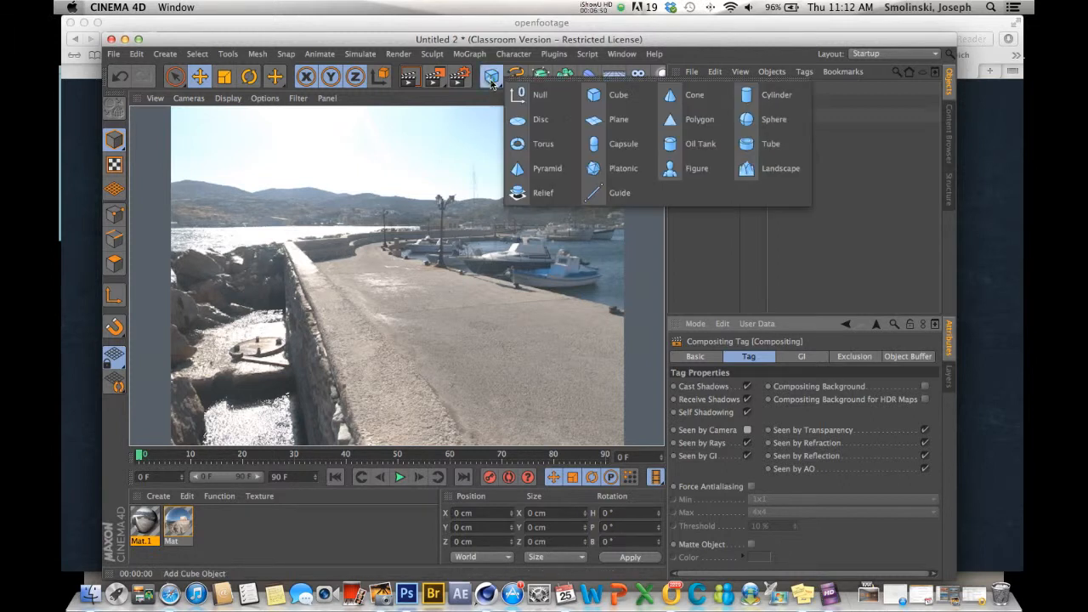
click(612, 119)
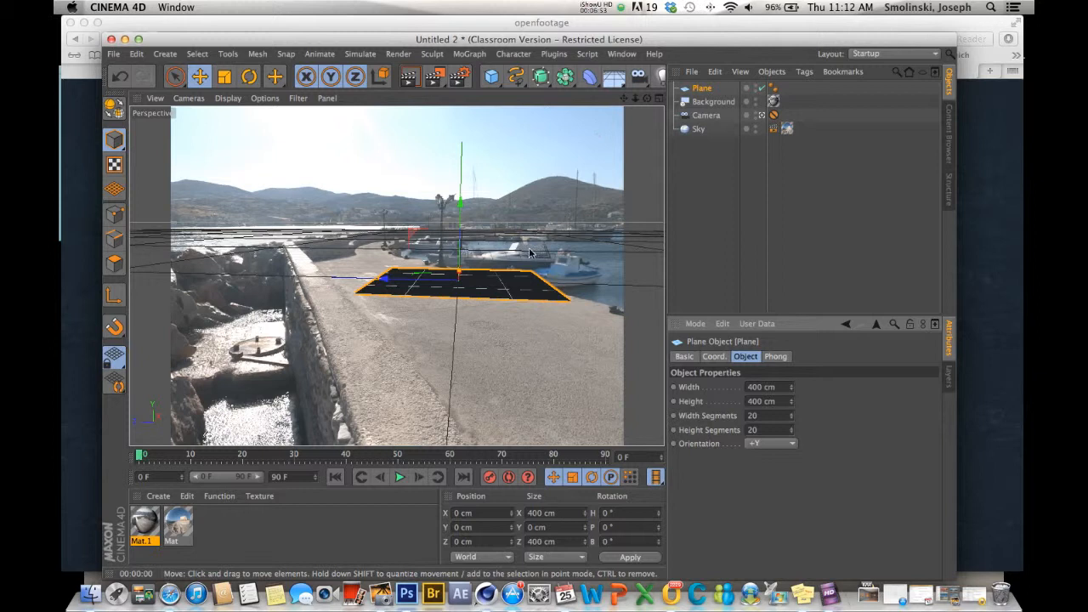
click(249, 77)
drag(432, 289, 475, 296)
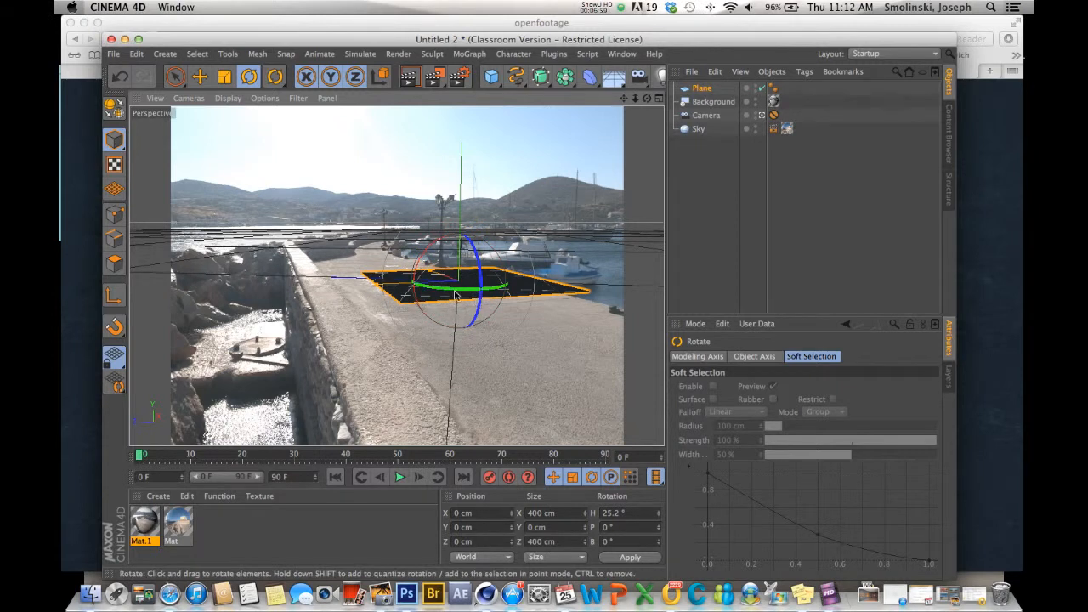
- Move the plane along the pier to about X -177 cm, Z 35 cm, and adjust its heading to about 30°
click(199, 76)
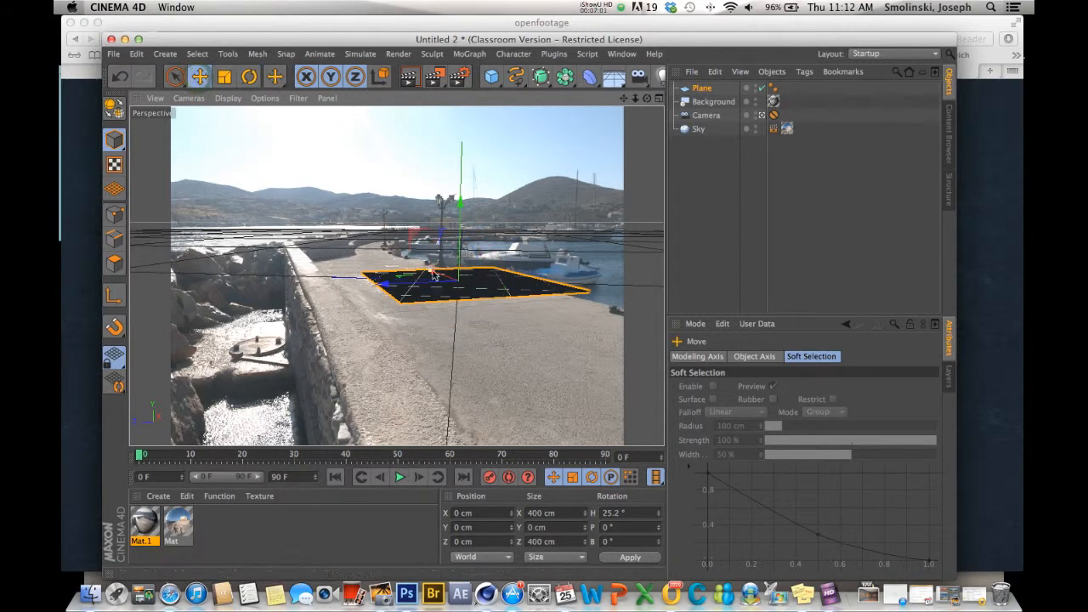
drag(432, 271, 409, 308)
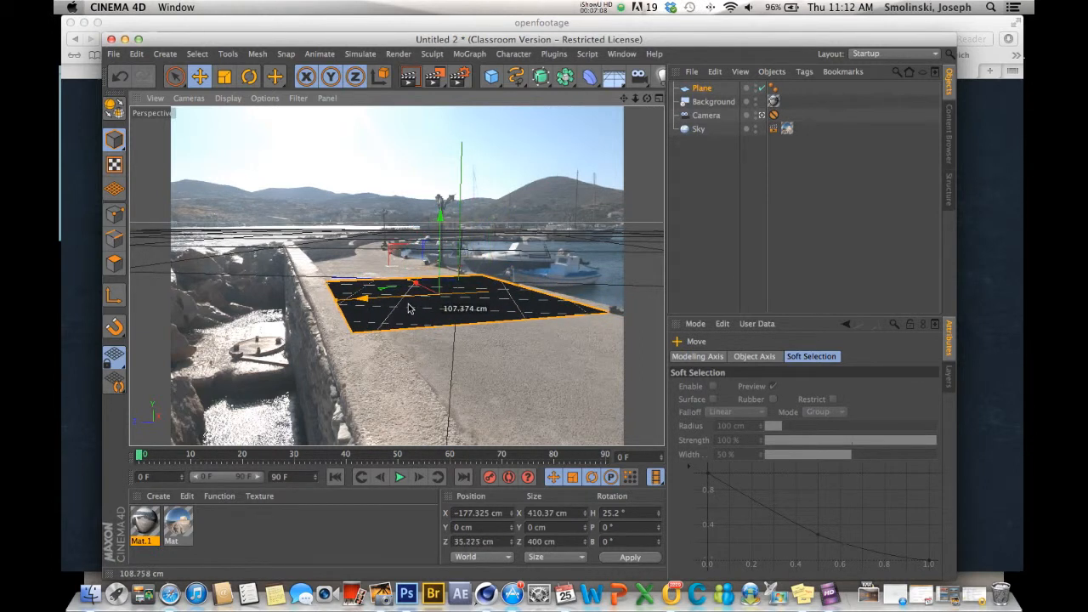
click(249, 77)
drag(470, 303, 479, 304)
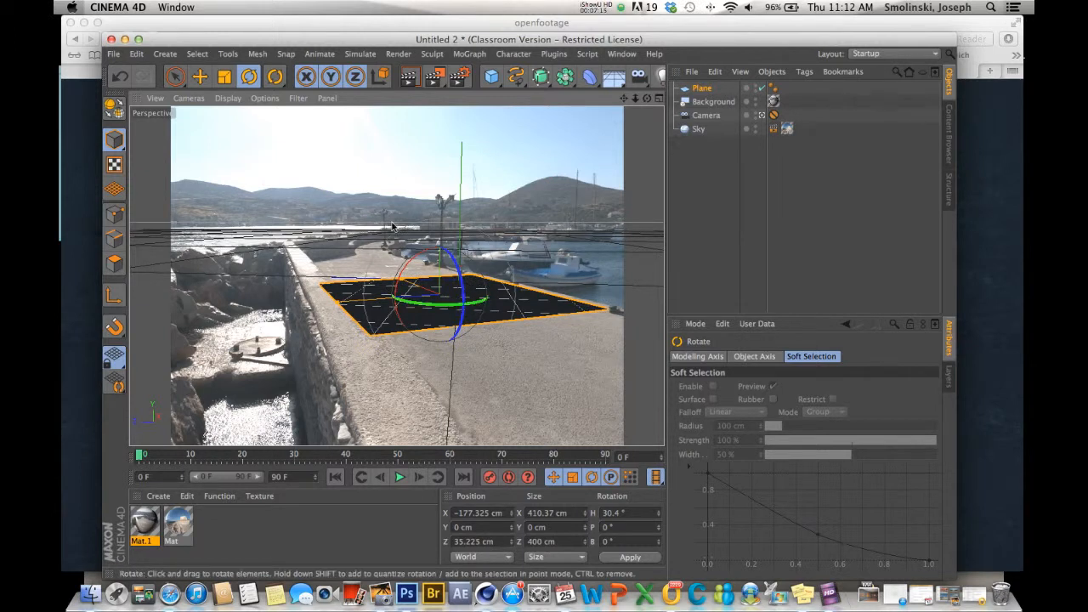
- Stretch the plane over the foreground pier surface to about 733 cm wide and 485 cm high
click(199, 77)
mouse_move(402, 279)
mouse_down()
mouse_move(392, 273)
mouse_move(423, 293)
mouse_move(392, 277)
mouse_up()
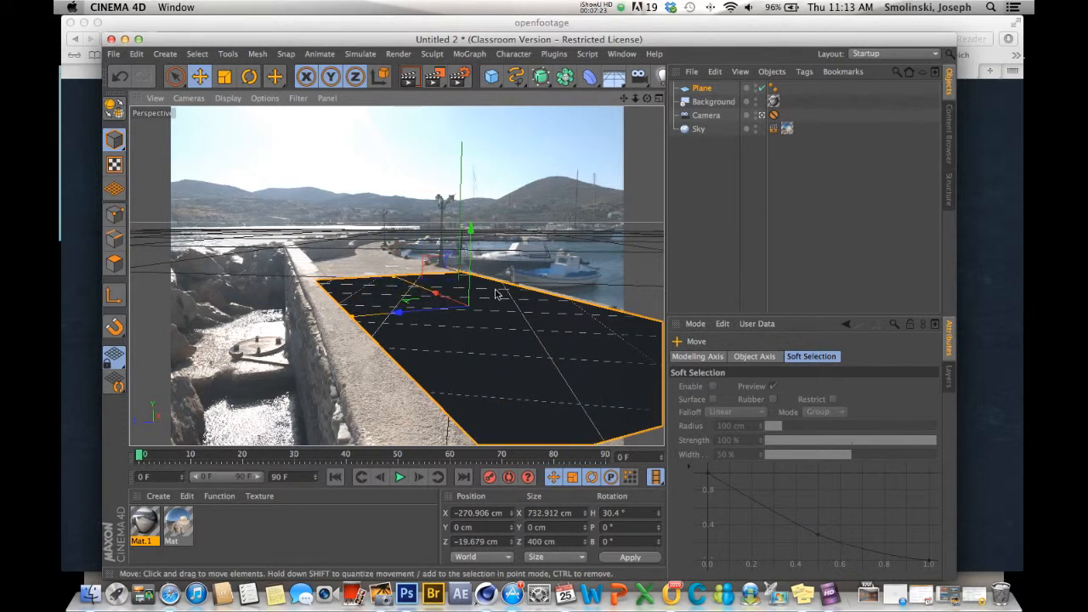
drag(353, 318, 323, 322)
- Apply the background material Mat.1 to the plane and set its texture projection to Frontal
click(701, 89)
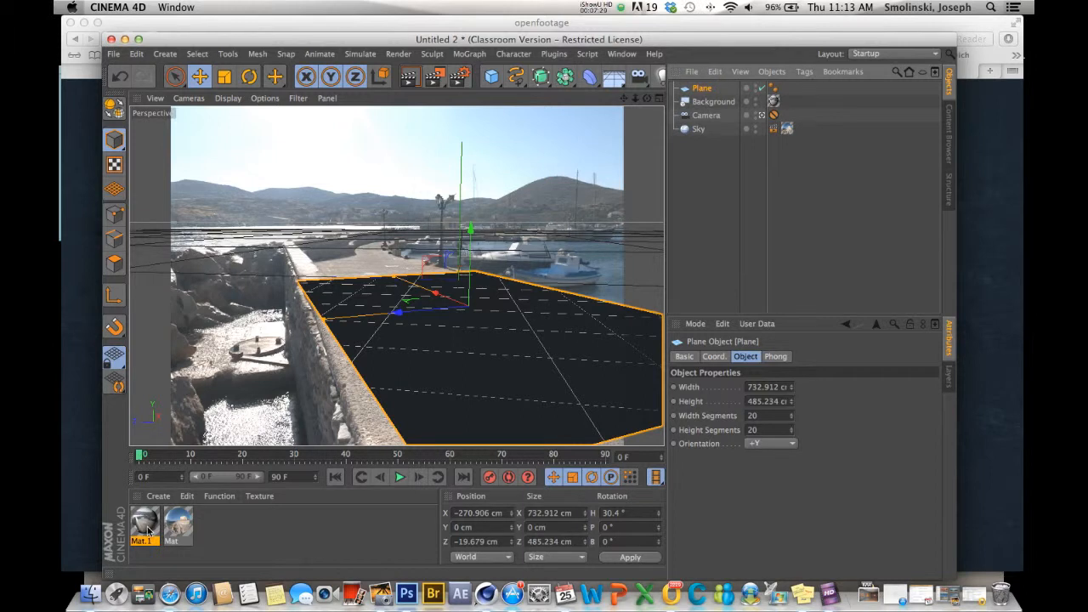
drag(146, 531, 709, 89)
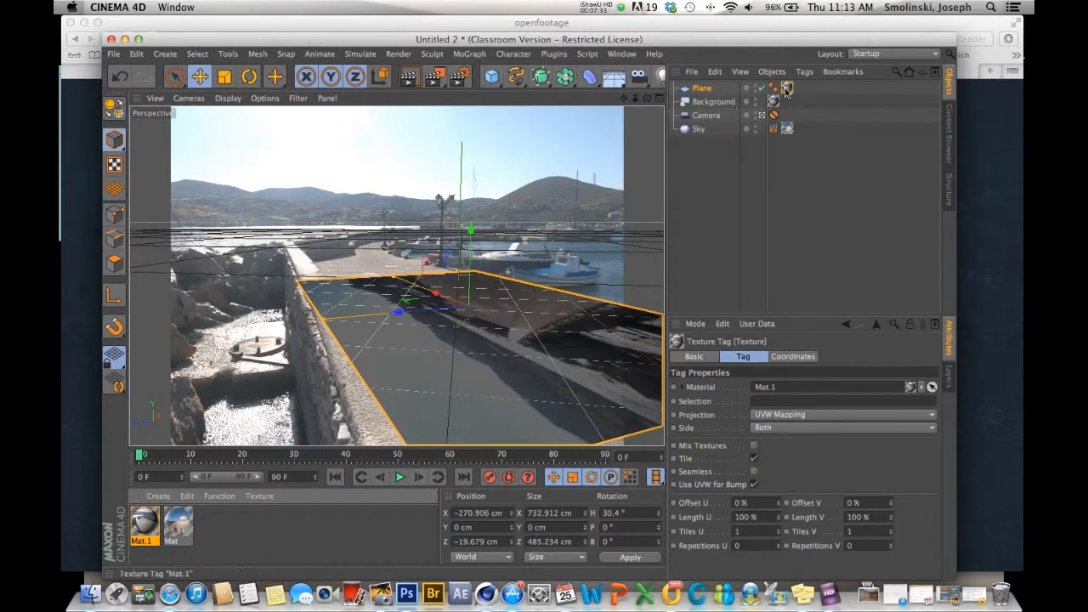
click(800, 416)
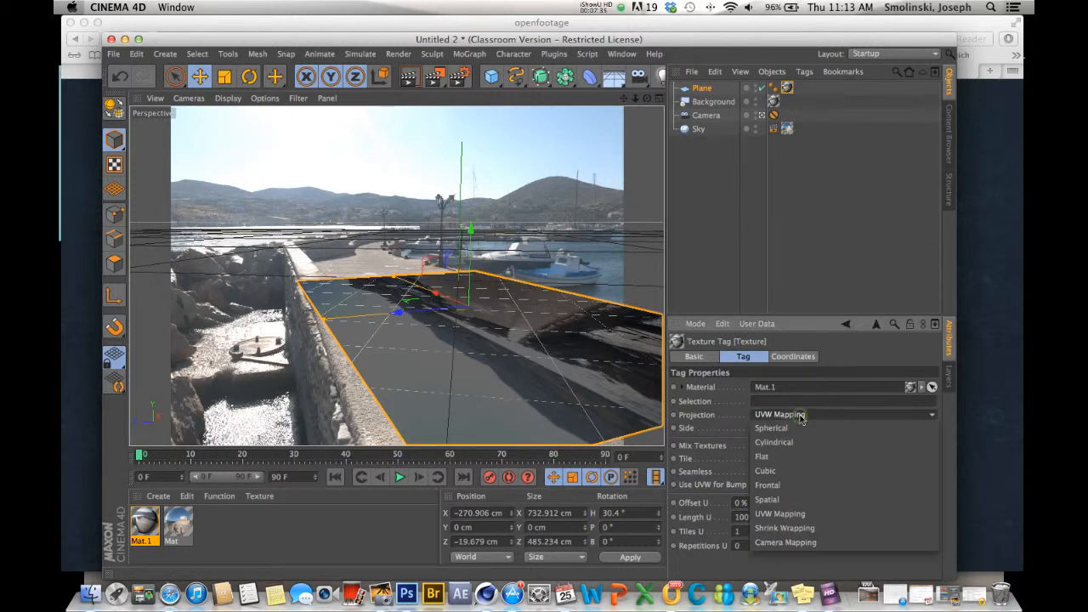
click(782, 485)
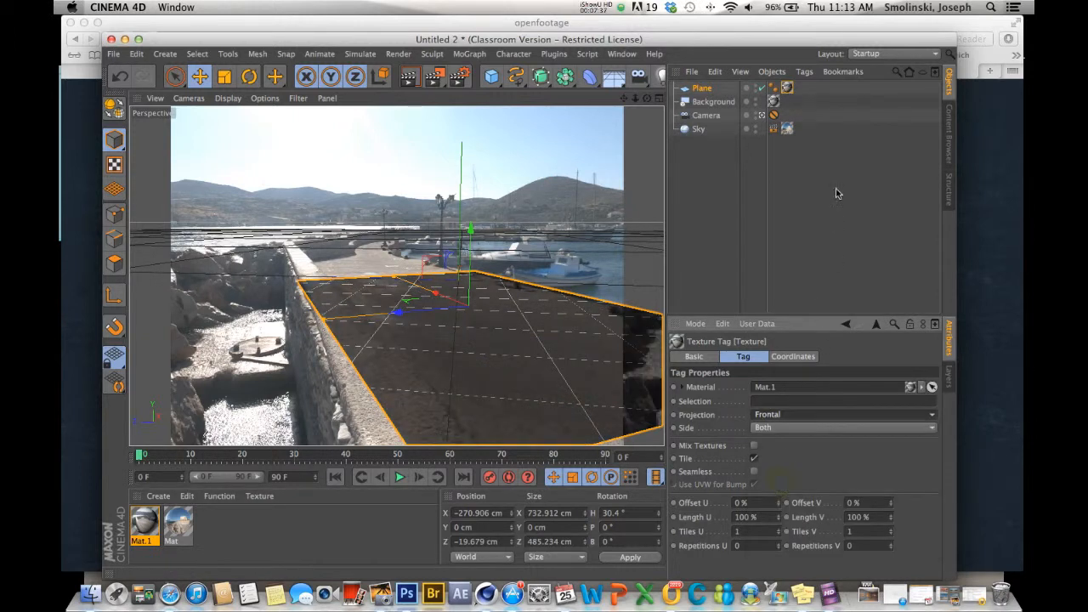
- Add a Compositing tag to the plane with Compositing Background enabled, and render the view
click(804, 72)
mouse_move(820, 92)
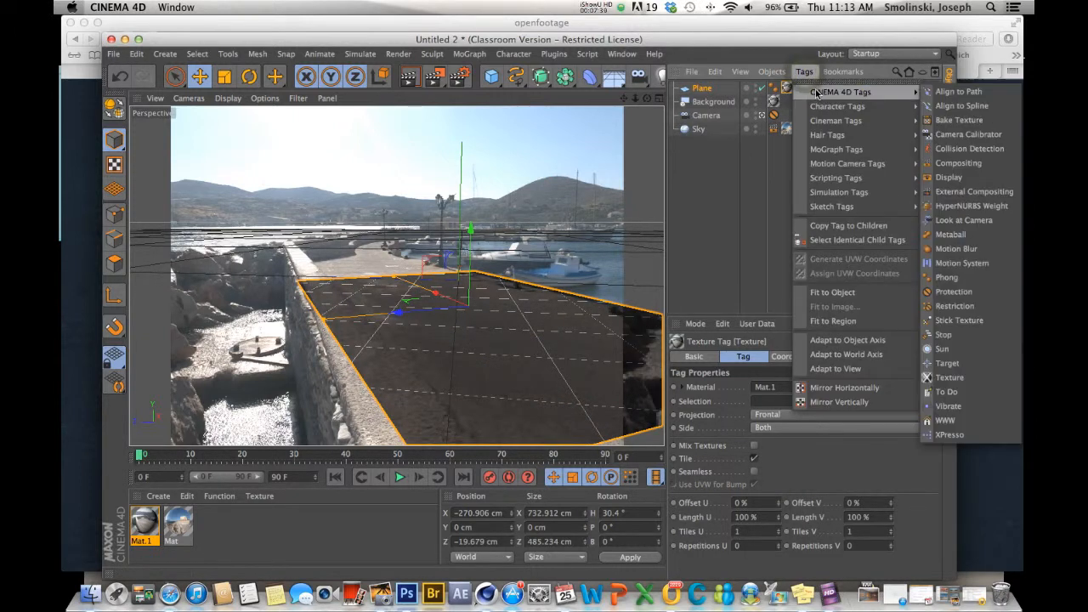
click(950, 163)
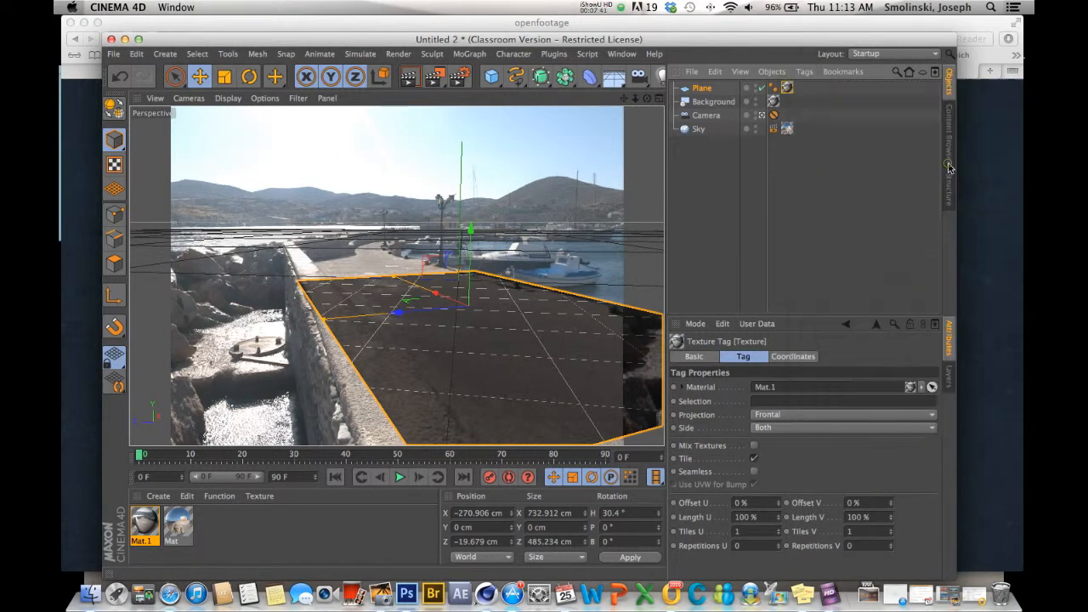
click(925, 388)
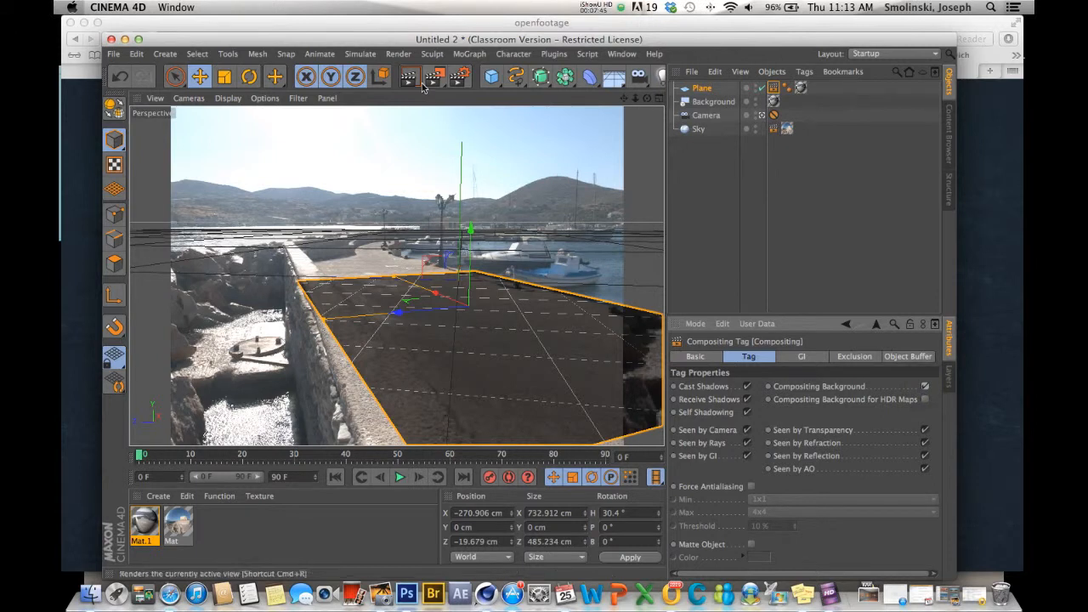
click(413, 79)
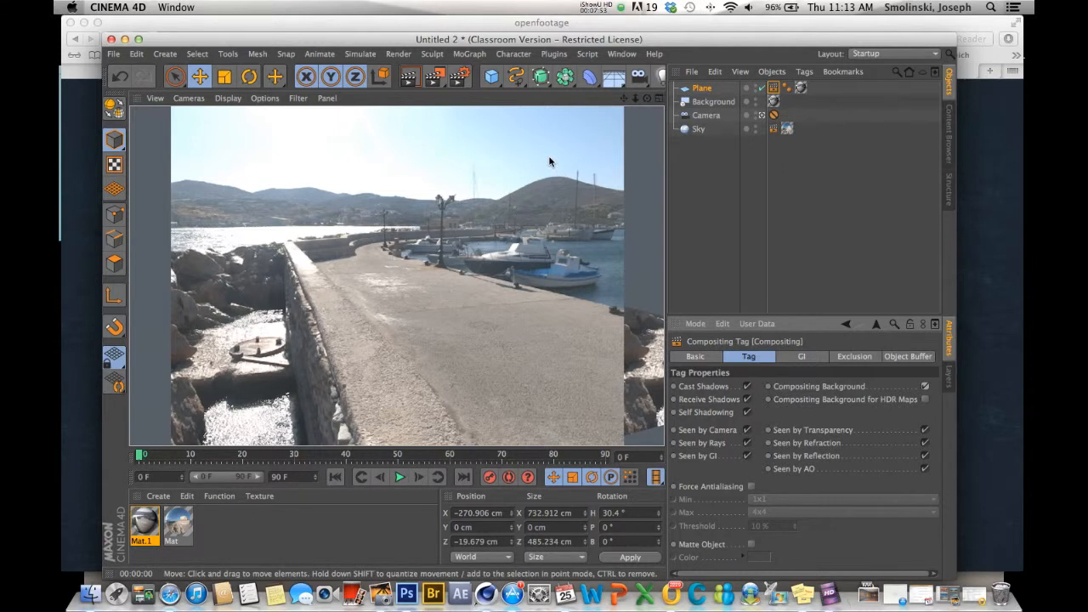
- Add a Torus with +X orientation and rotate its heading to about -30° across the pier
click(493, 79)
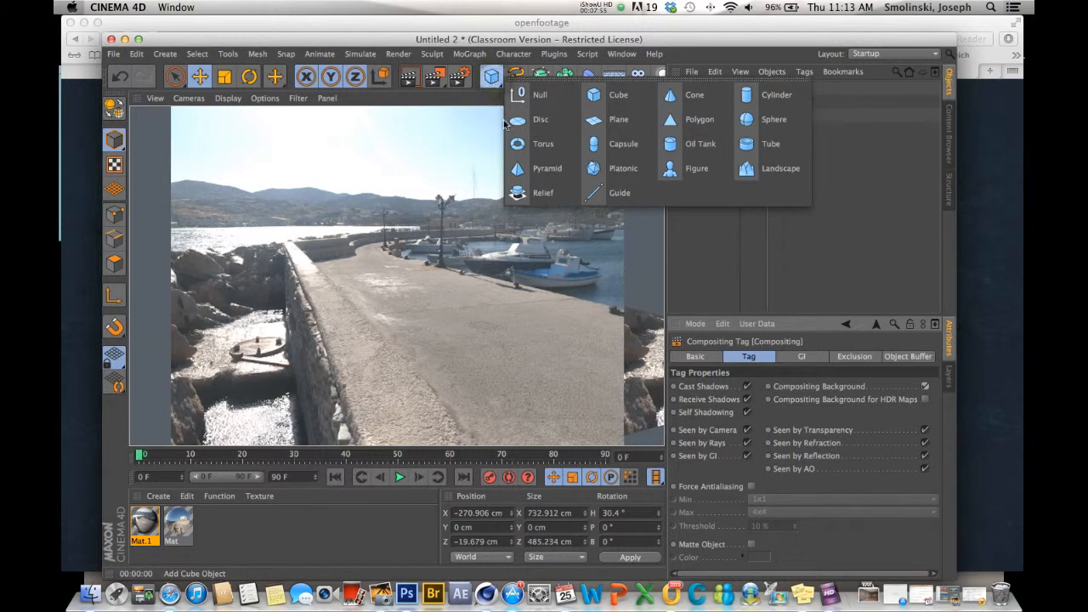
click(529, 144)
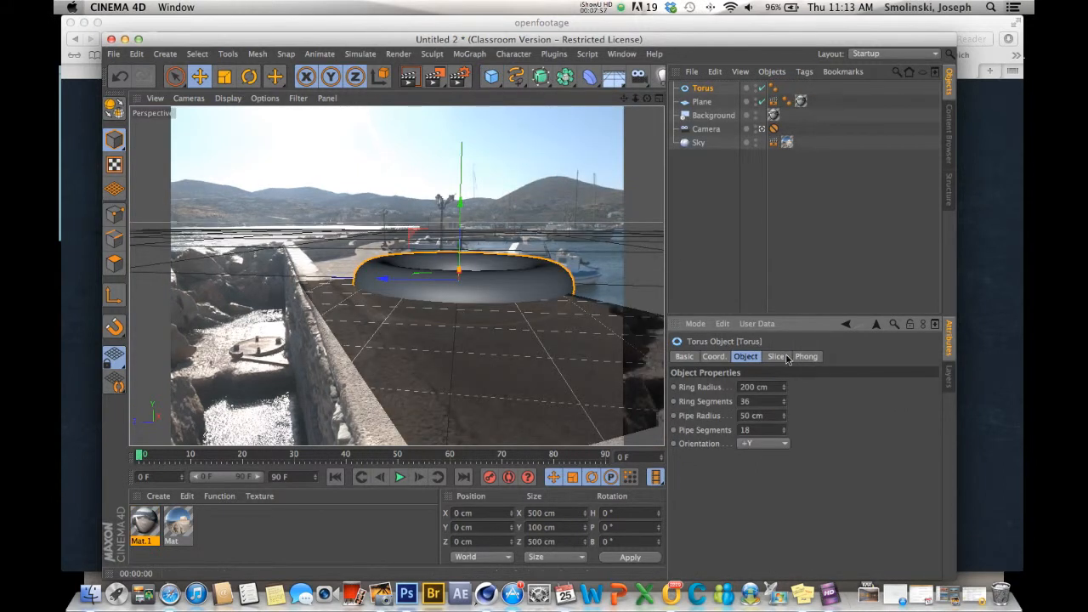
click(766, 442)
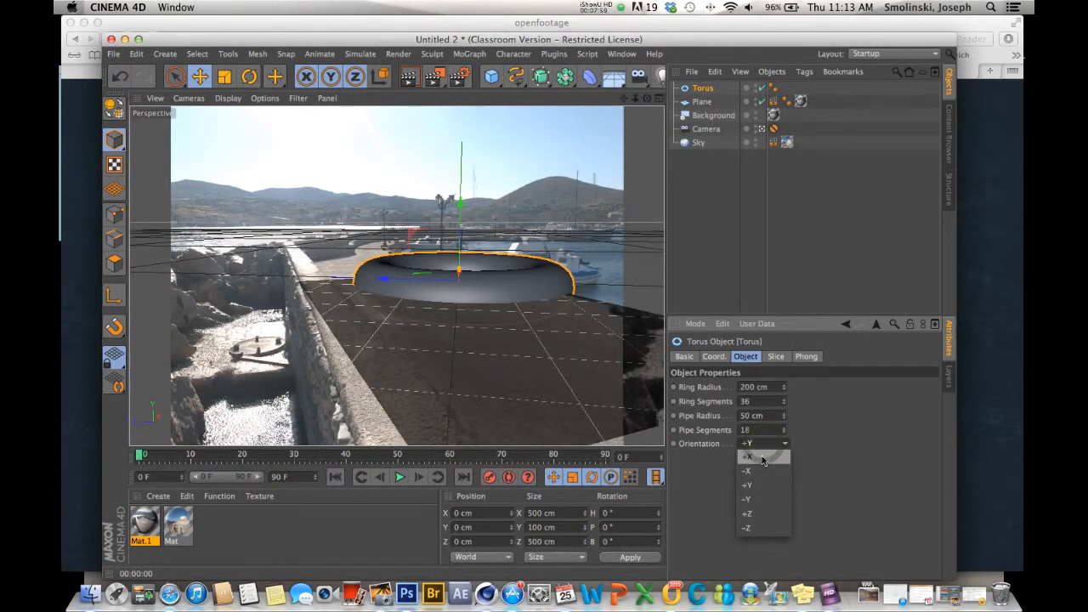
click(761, 456)
key(r)
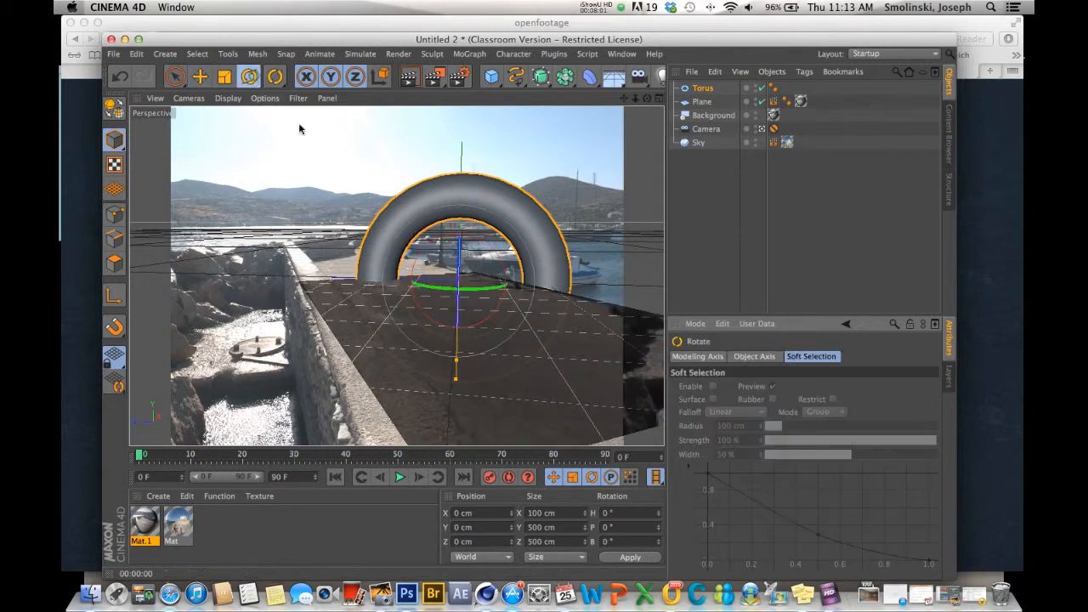
drag(480, 289, 438, 291)
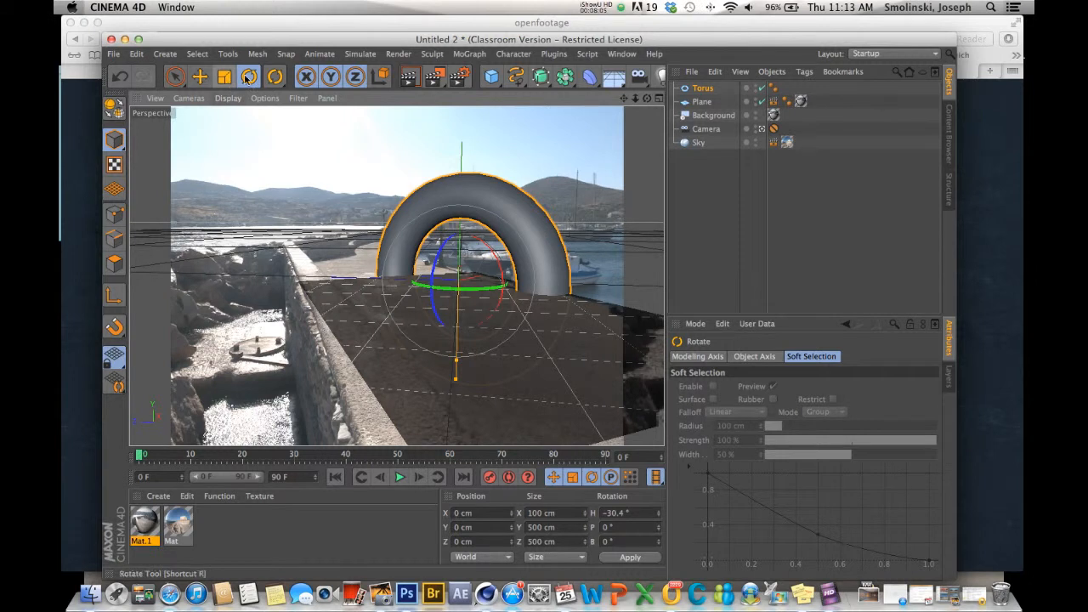
- Scale the torus down to about 246 cm and stand it on the pier at about X -188, Y 117, Z -21 cm
click(225, 76)
drag(557, 135, 303, 208)
click(200, 77)
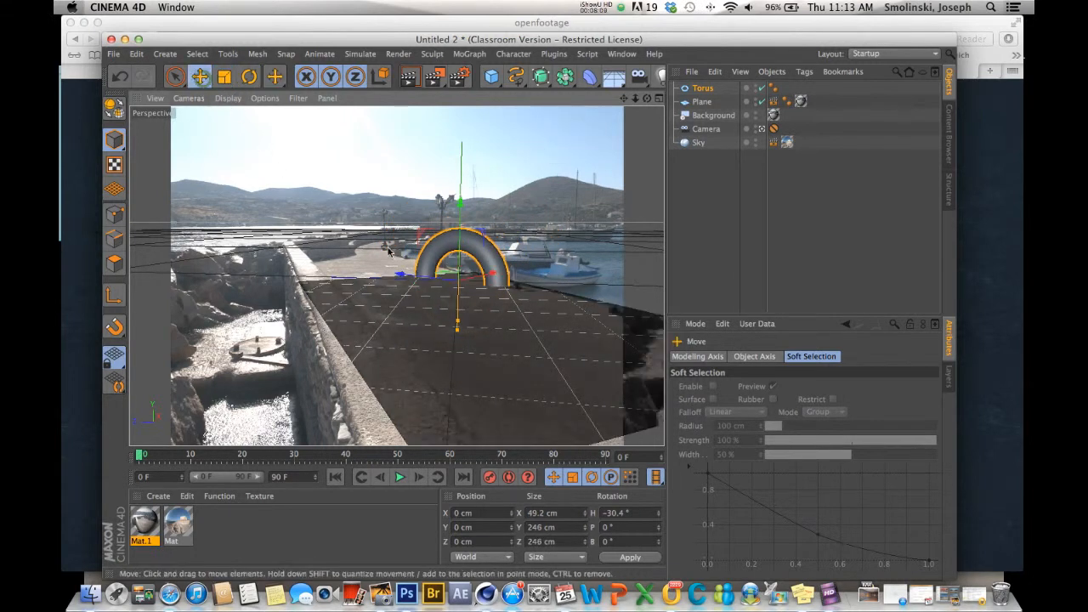
drag(467, 291, 462, 293)
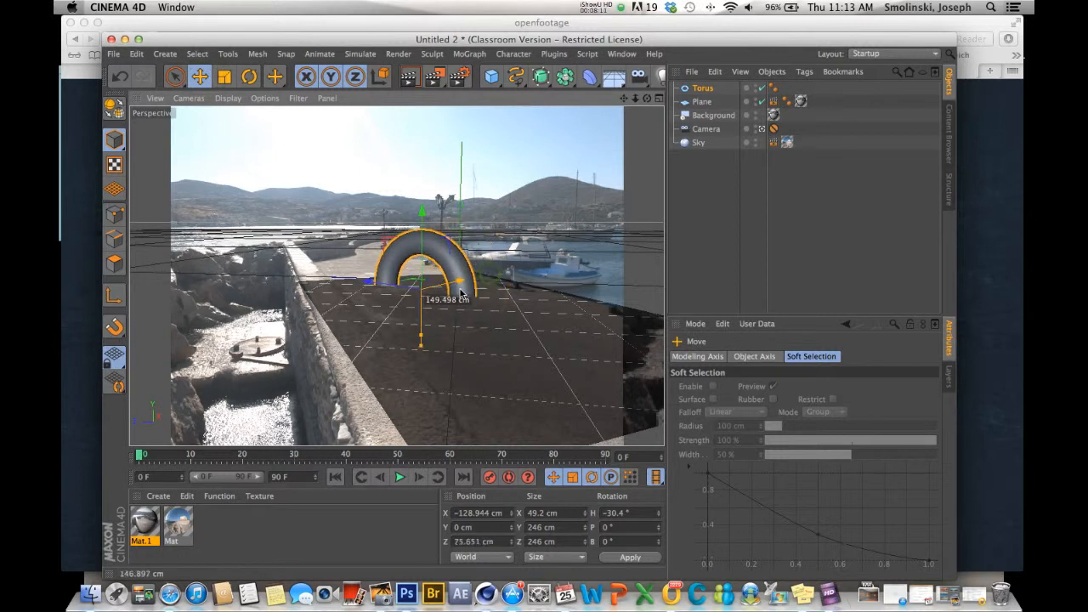
drag(369, 281, 409, 293)
drag(468, 217, 486, 157)
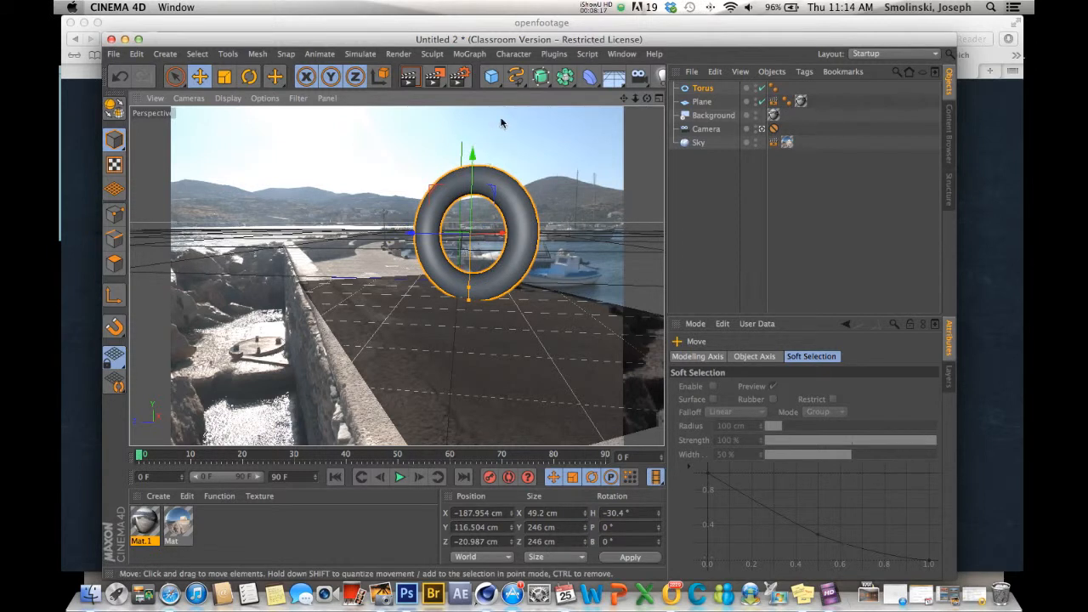
- Add a Sphere and place it in front of the torus at about X -230, Y 90, Z 89 cm
click(492, 77)
click(751, 127)
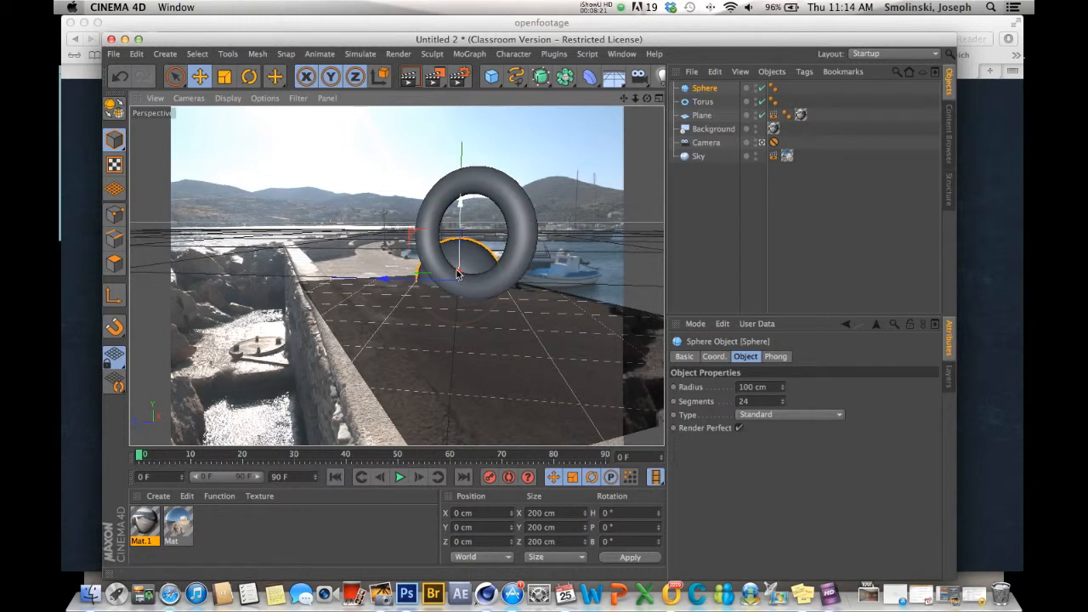
mouse_move(410, 285)
mouse_down()
mouse_move(427, 274)
mouse_move(416, 287)
mouse_up()
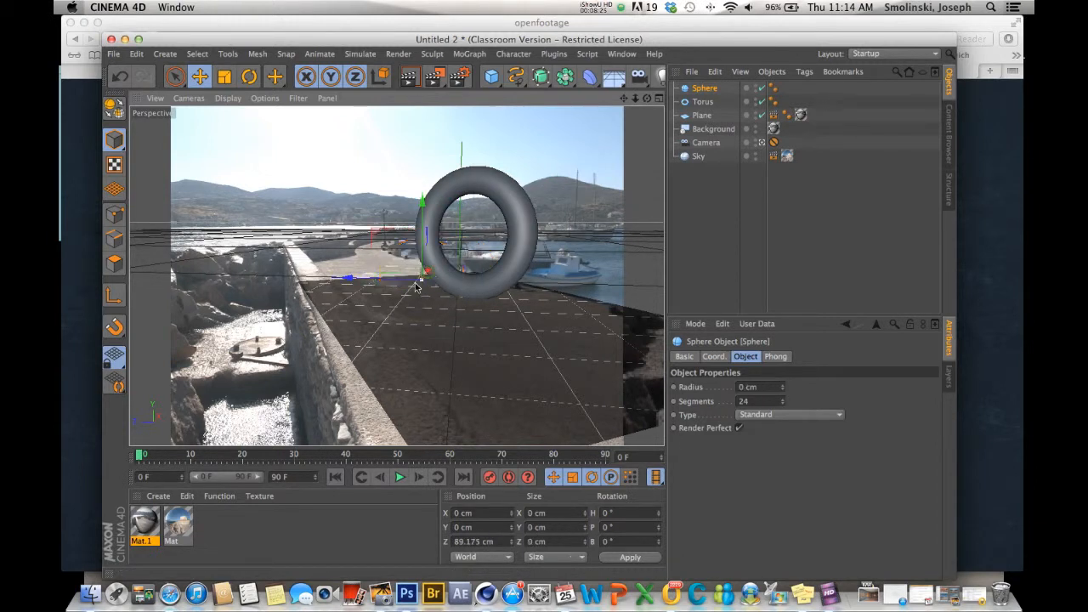
key(super+z)
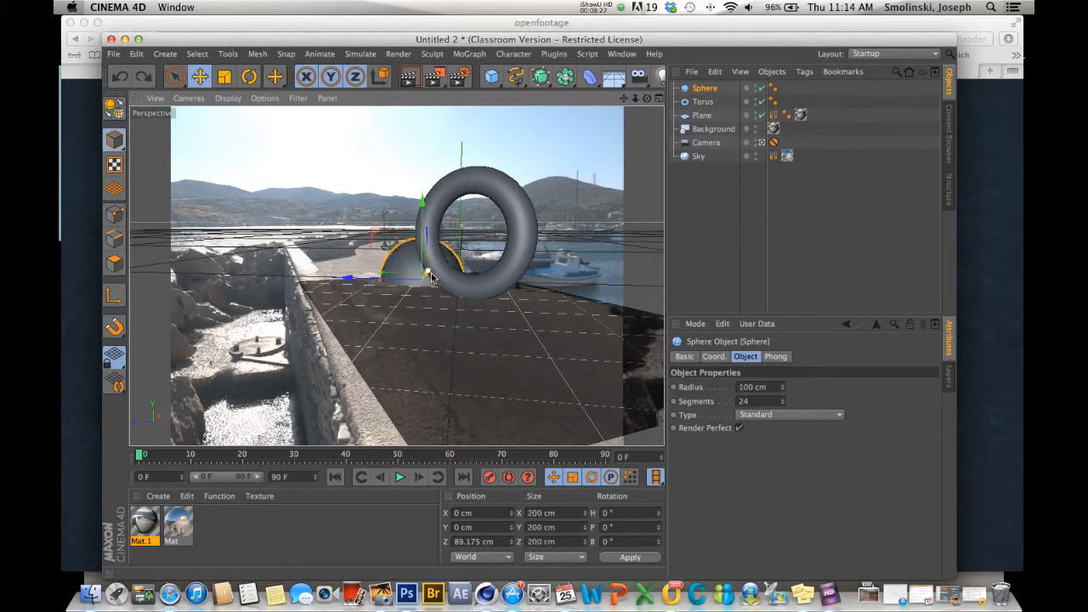
drag(428, 274, 414, 292)
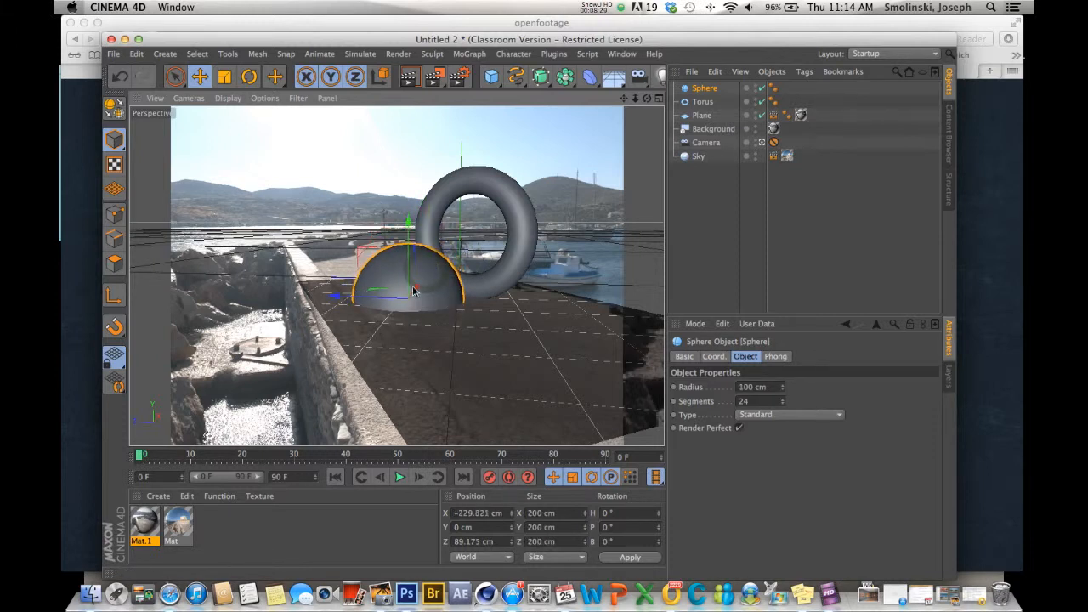
drag(408, 231, 413, 170)
- Scale the sphere down to about 135 cm, lower it onto the pier at about Y 63 cm, and render the view
key(t)
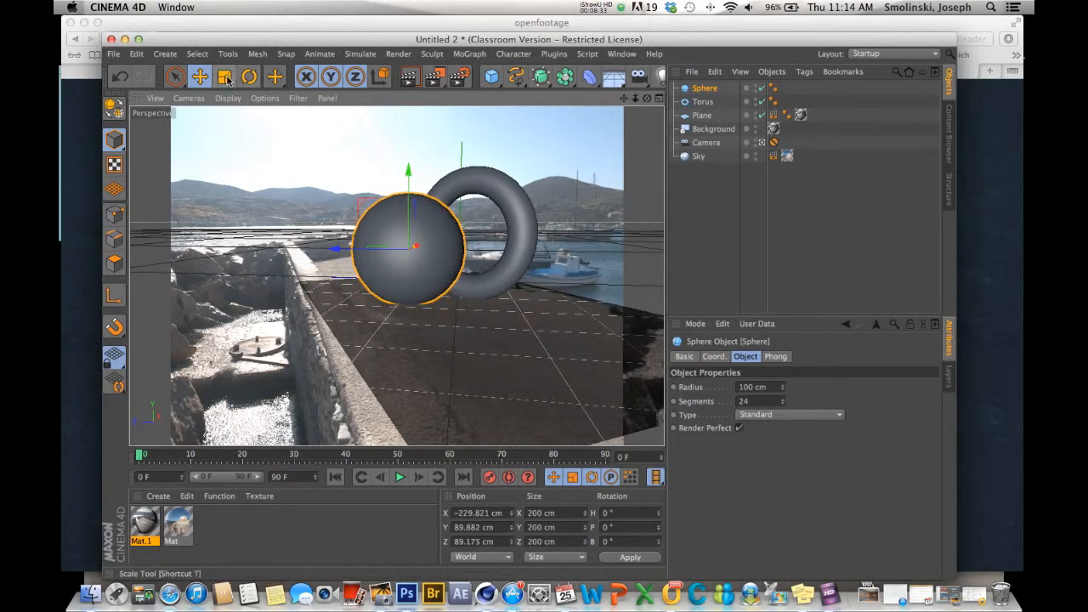
drag(462, 139, 376, 228)
click(204, 79)
drag(407, 165, 408, 185)
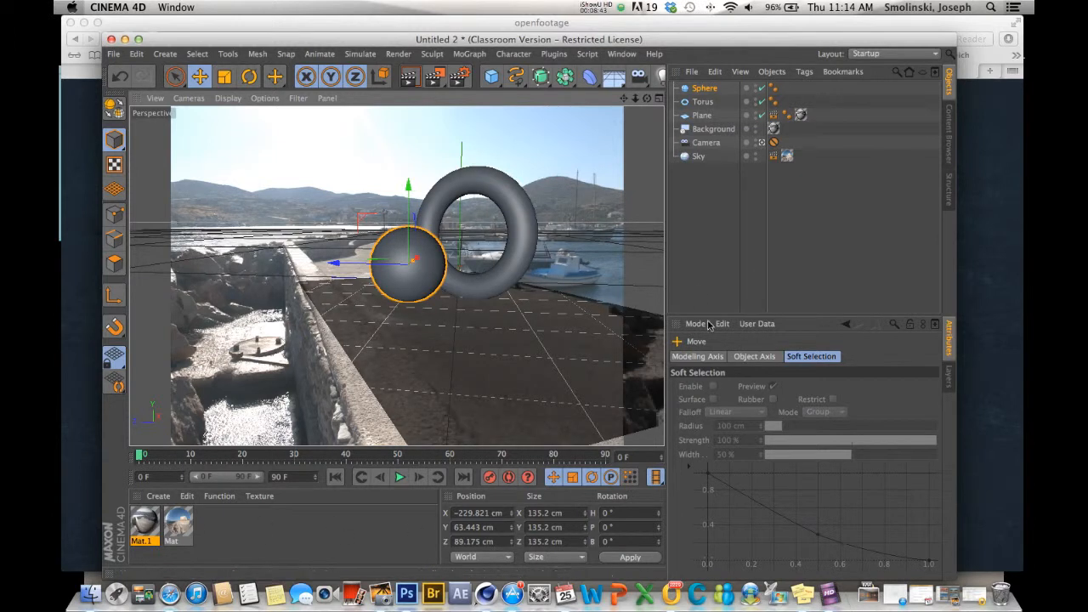
click(409, 77)
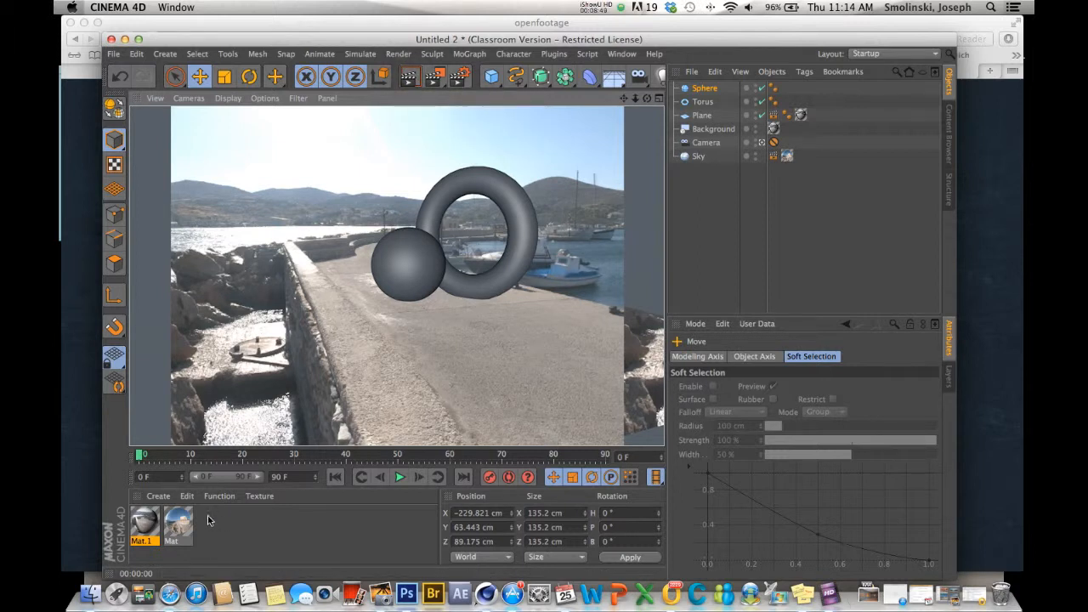
- Create a new material and enable its Reflection channel with brightness at 69%
click(158, 500)
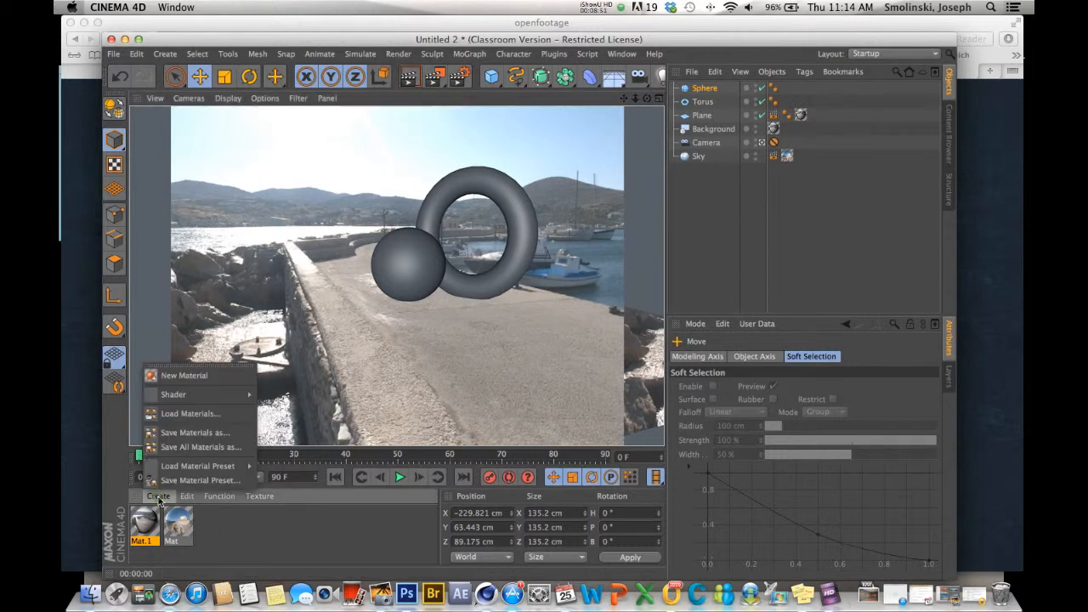
click(182, 375)
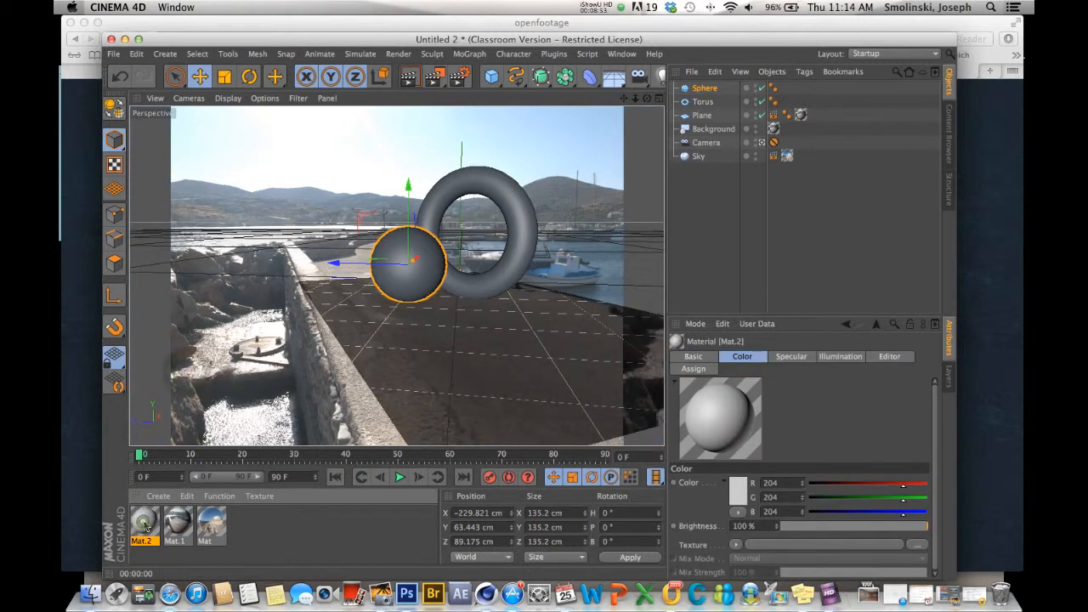
double_click(144, 523)
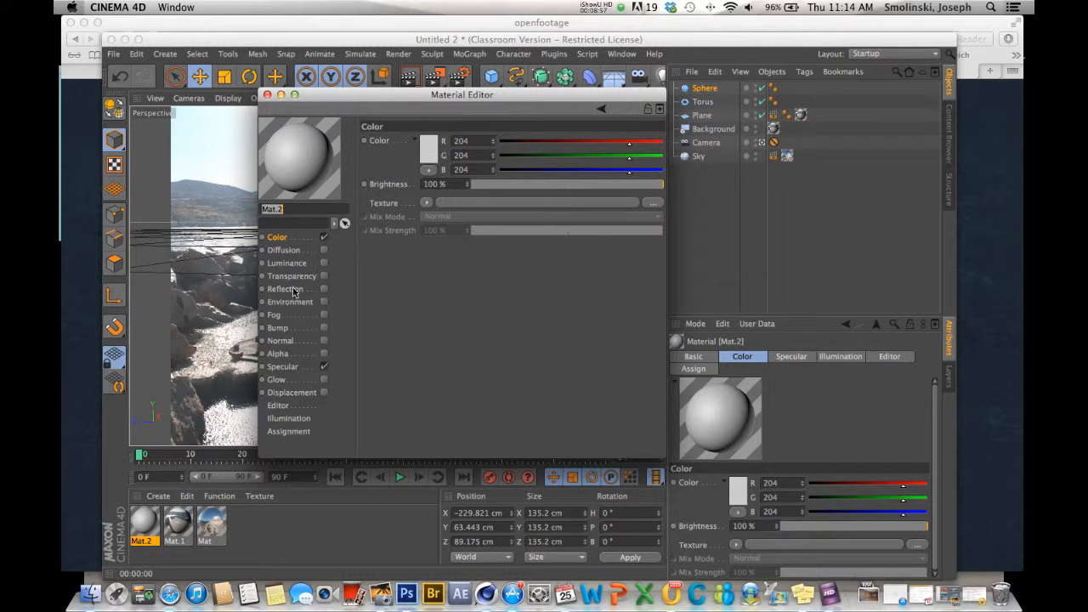
click(323, 290)
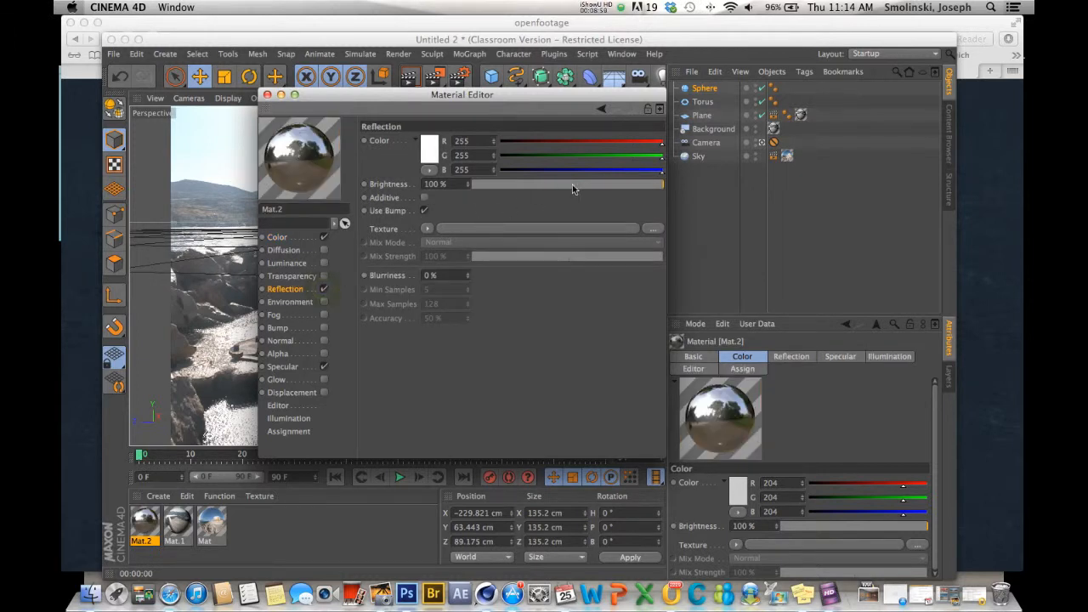
click(605, 184)
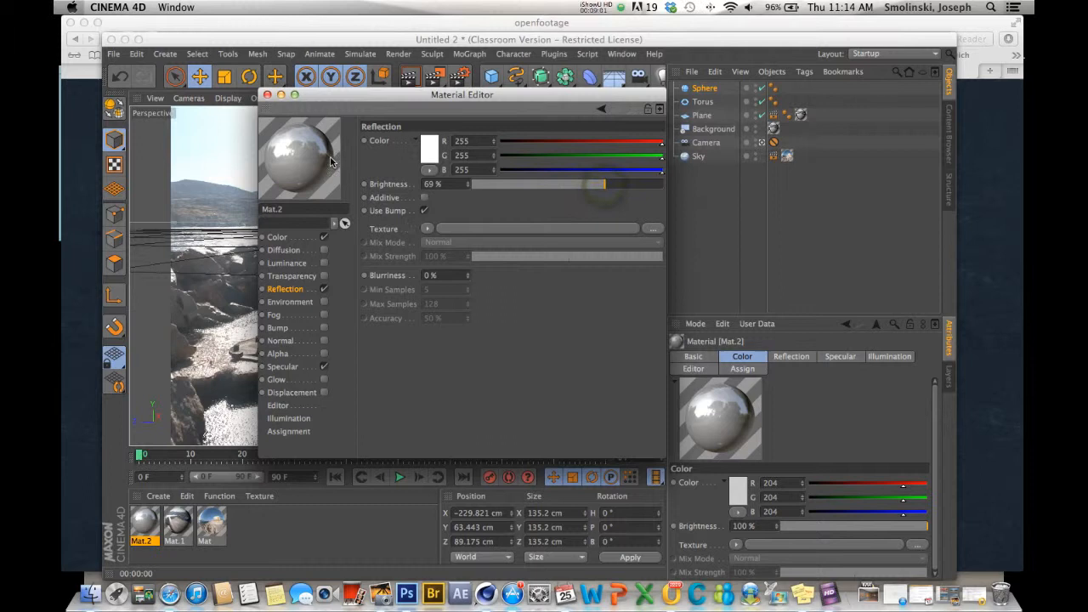
- Apply the reflective material Mat.2 to both the sphere and the torus, and render the view
click(277, 98)
drag(478, 316, 703, 89)
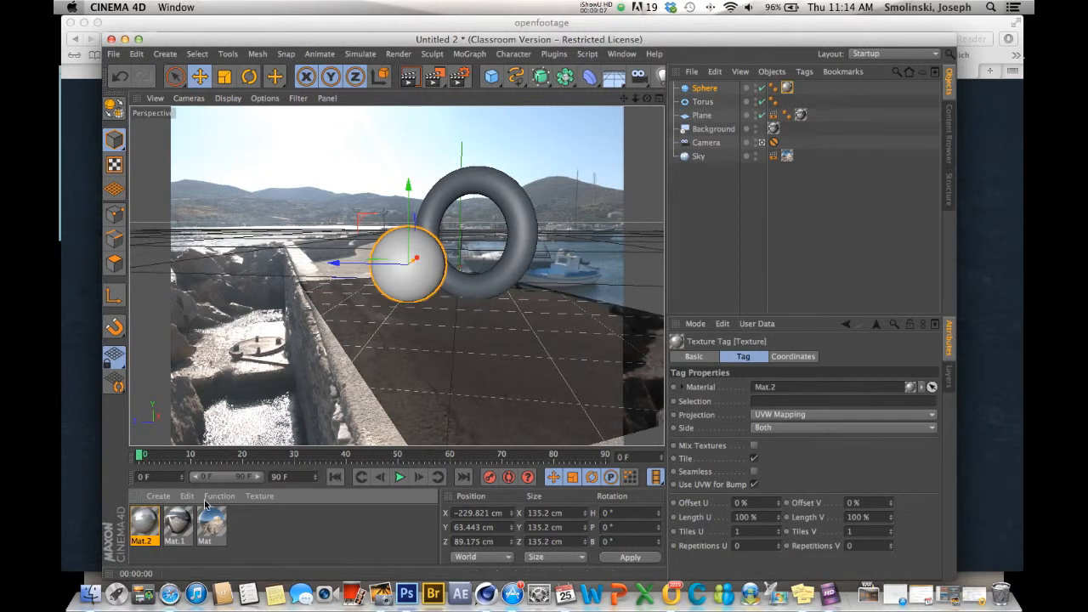
drag(143, 528, 702, 102)
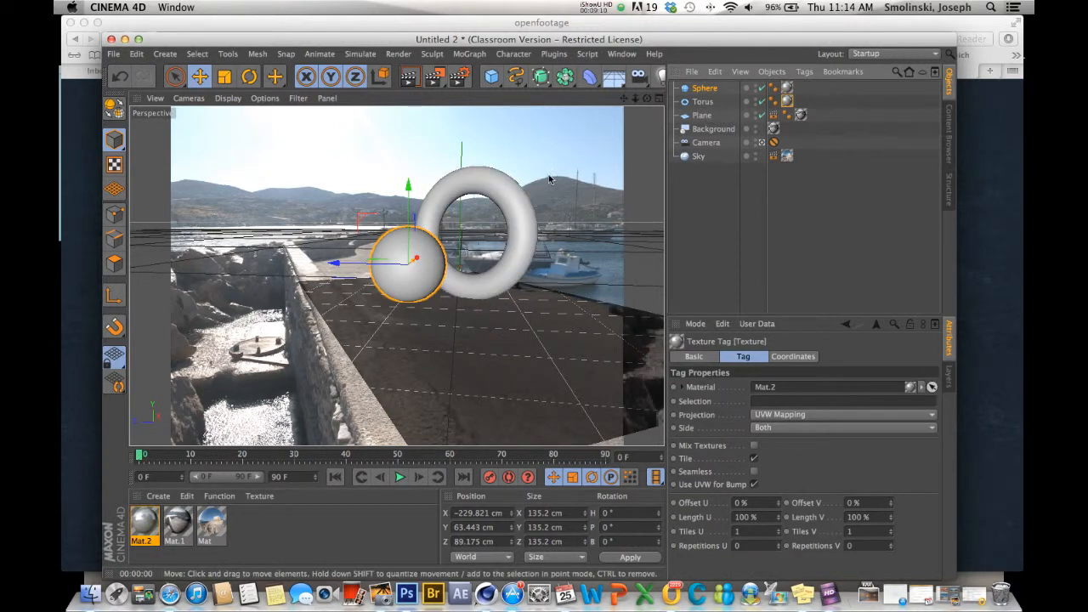
click(409, 76)
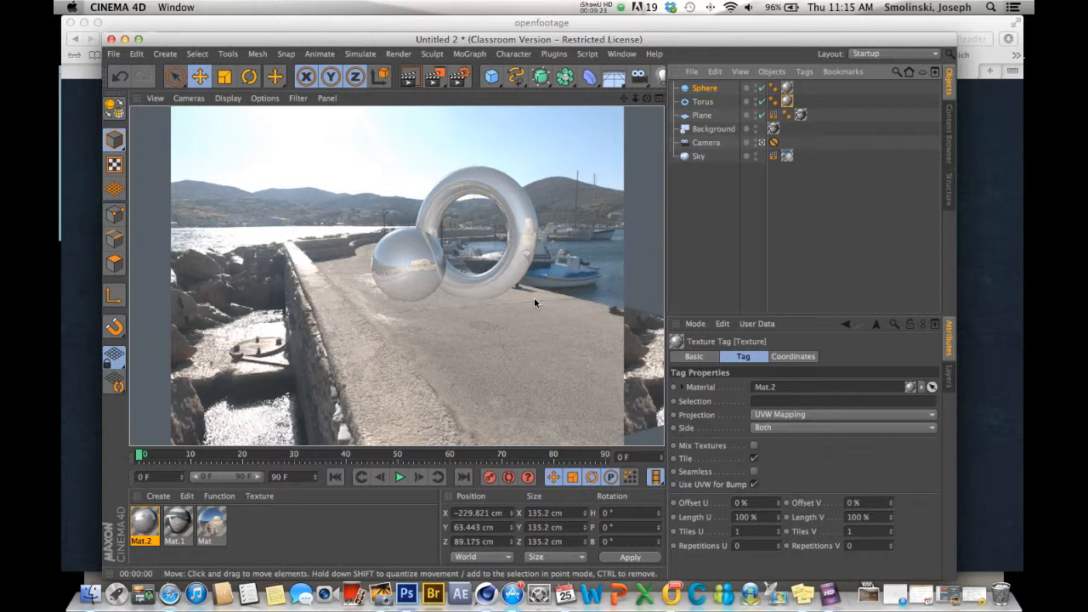
- Add Global Illumination to the render settings with irradiance cache Record Density set to Low and Samples set to Low
click(460, 78)
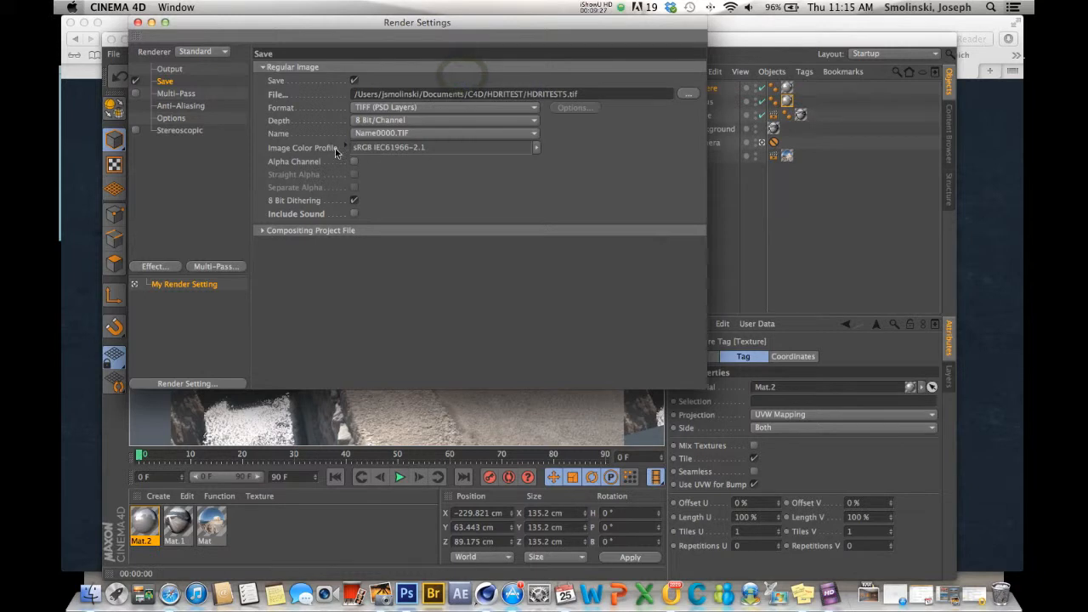
click(155, 267)
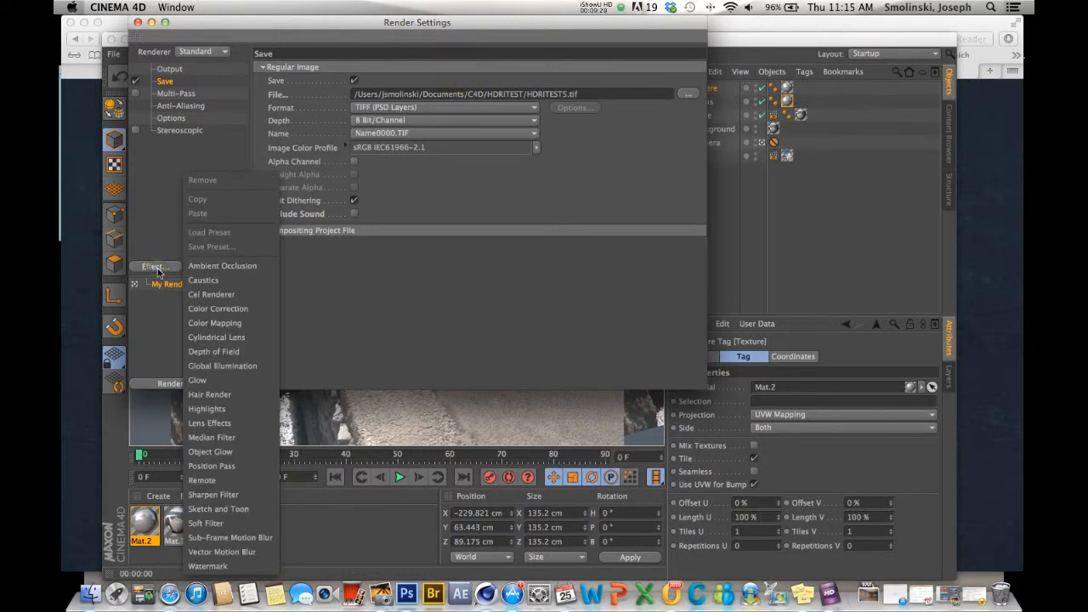
click(214, 367)
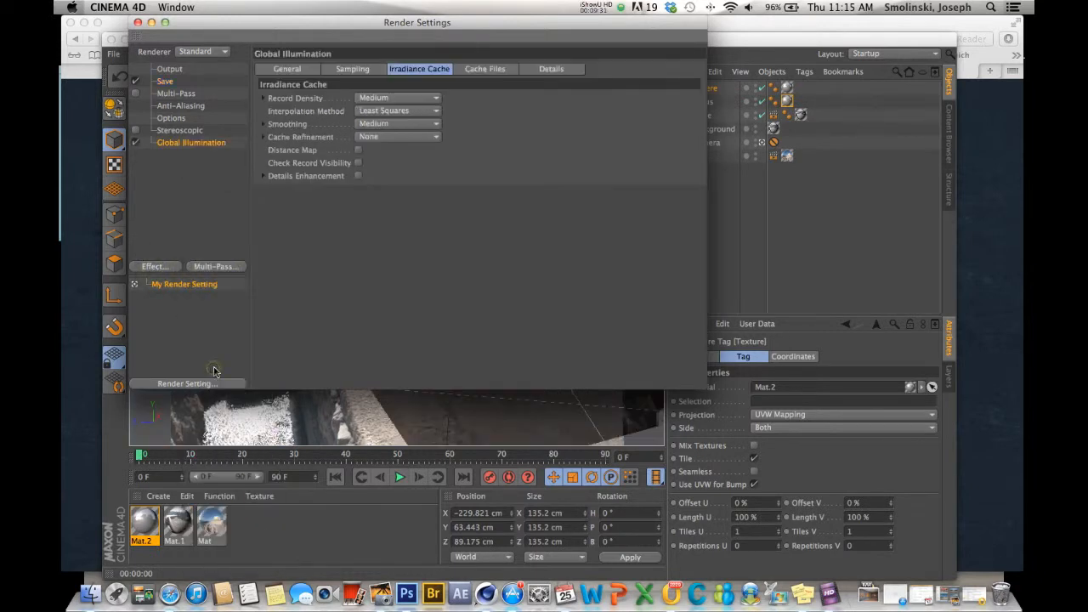
click(375, 98)
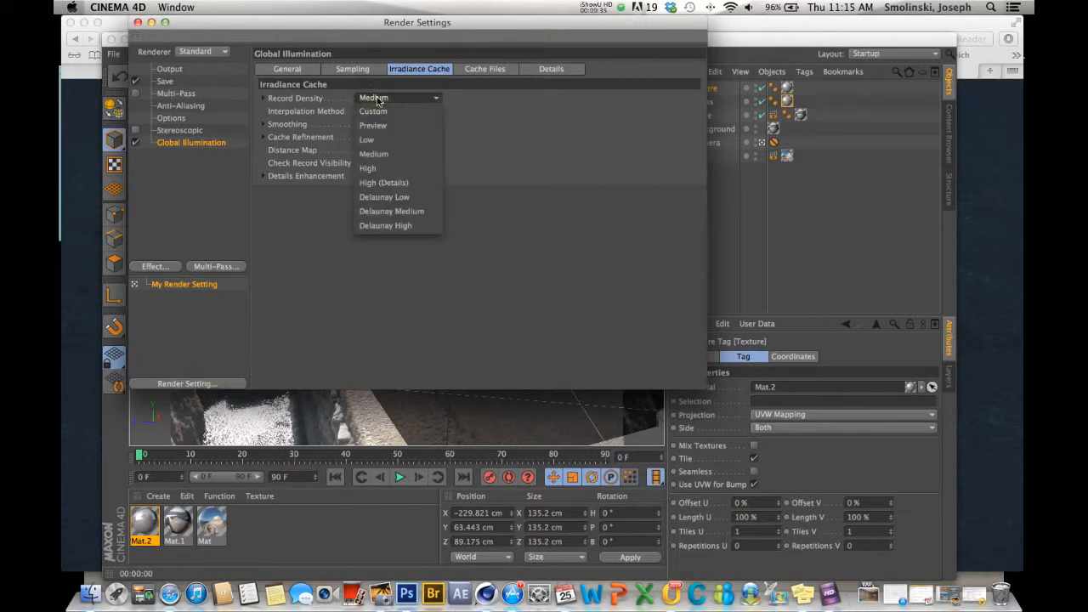
click(367, 139)
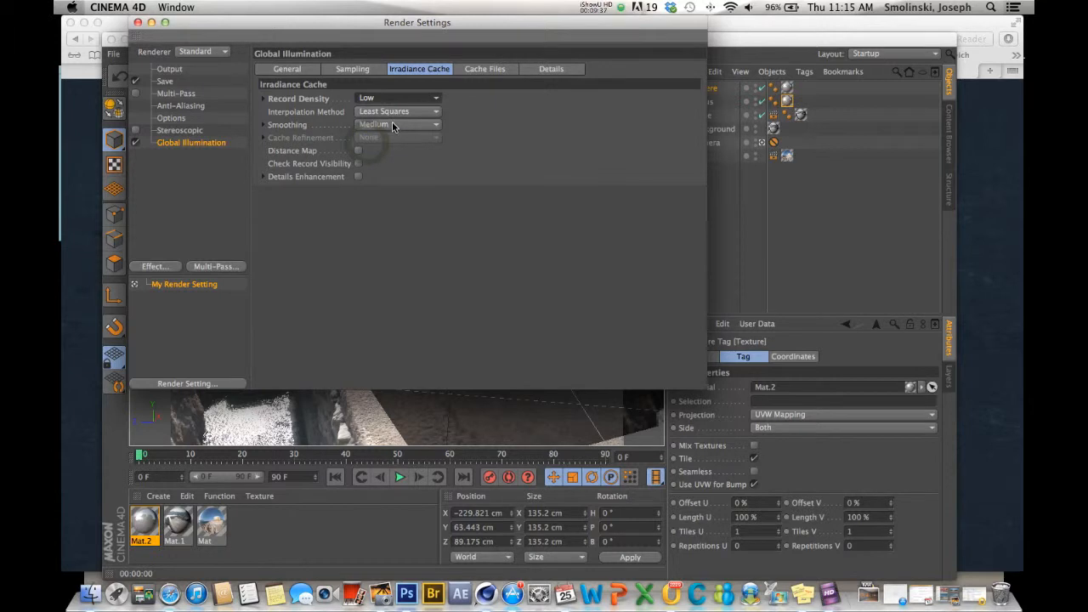
click(392, 125)
click(378, 164)
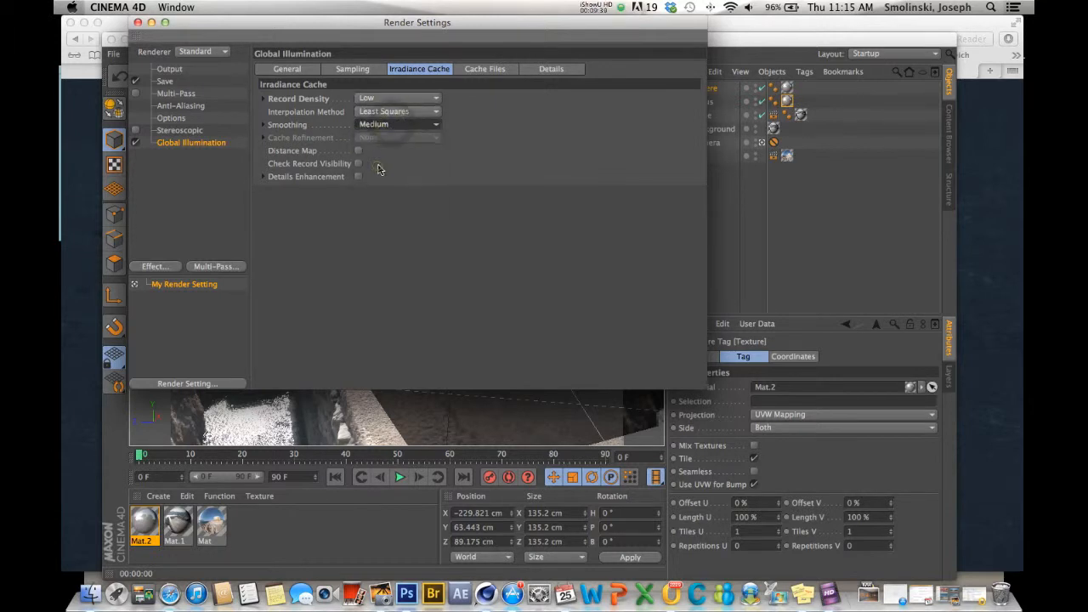
click(366, 70)
click(383, 100)
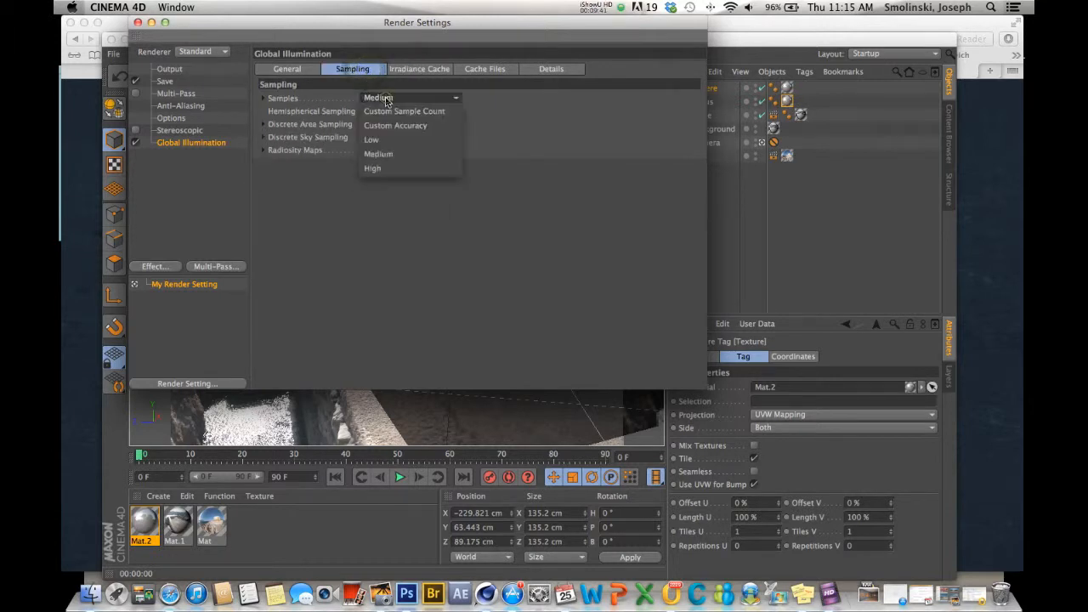
click(376, 139)
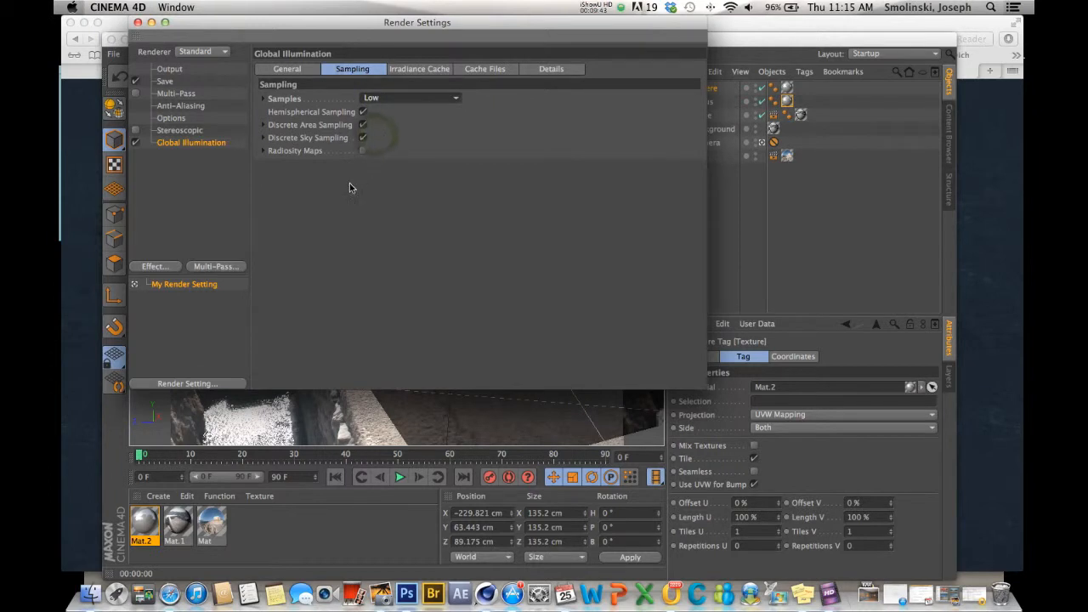
- Add the Ambient Occlusion effect to the render settings and render the view
click(169, 266)
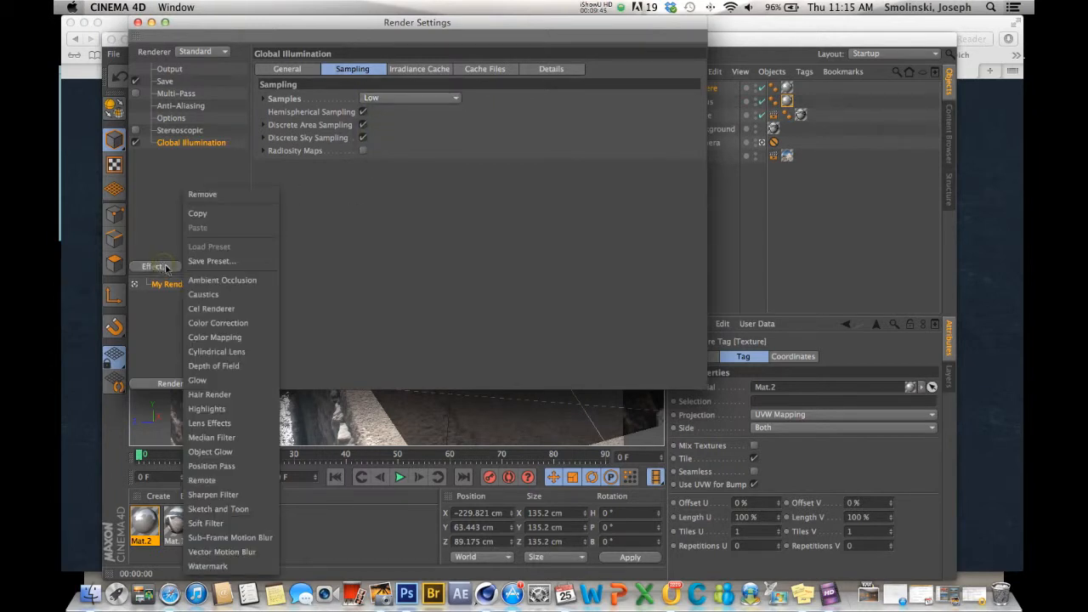
click(204, 280)
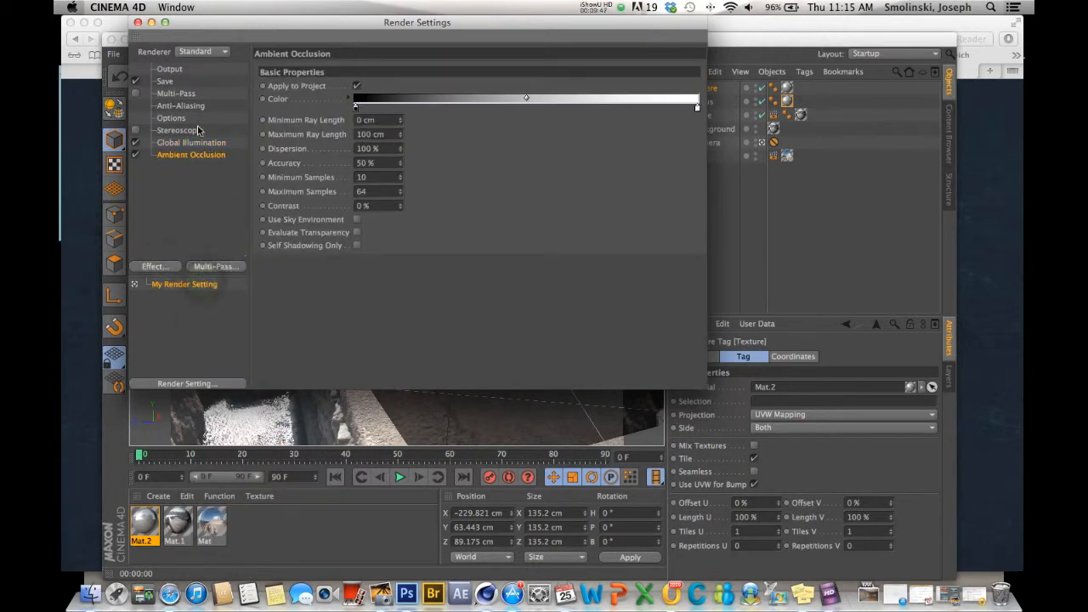
click(139, 24)
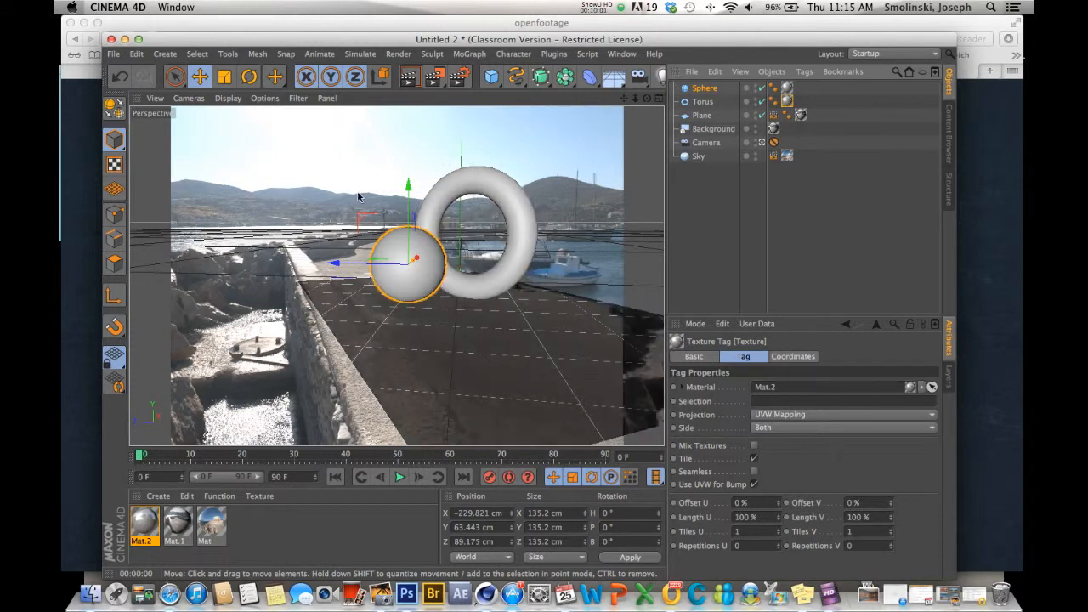
click(409, 77)
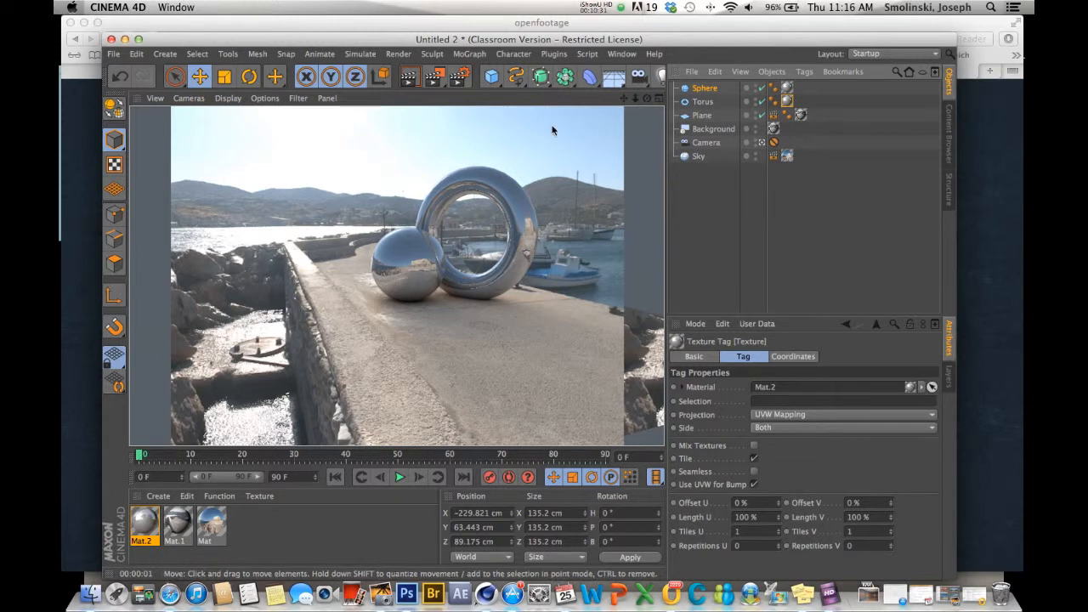
- Add a Light and move it high behind the objects near the sun, at about X 2130, Y 1117, Z 1088 cm
click(662, 77)
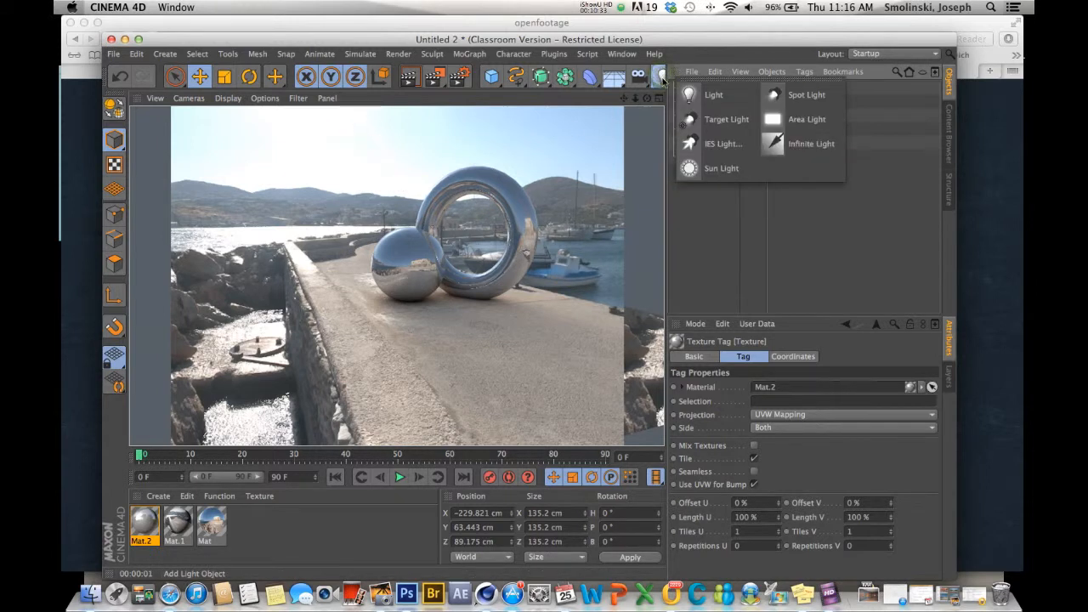
click(710, 94)
drag(460, 281, 262, 238)
drag(333, 156, 334, 115)
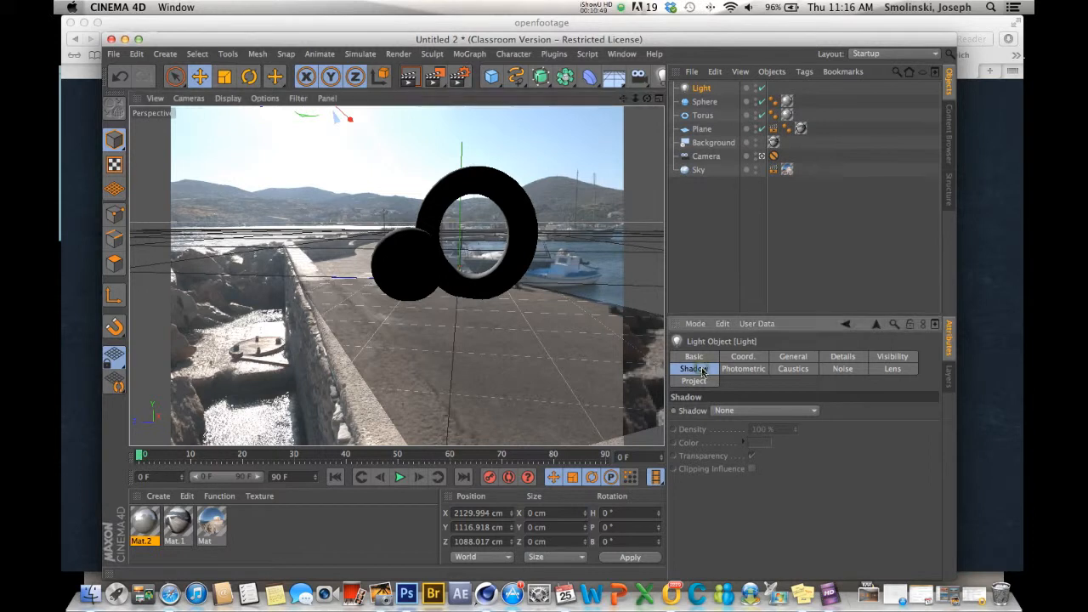
- Set the light's shadow type to Area and render the view
click(736, 411)
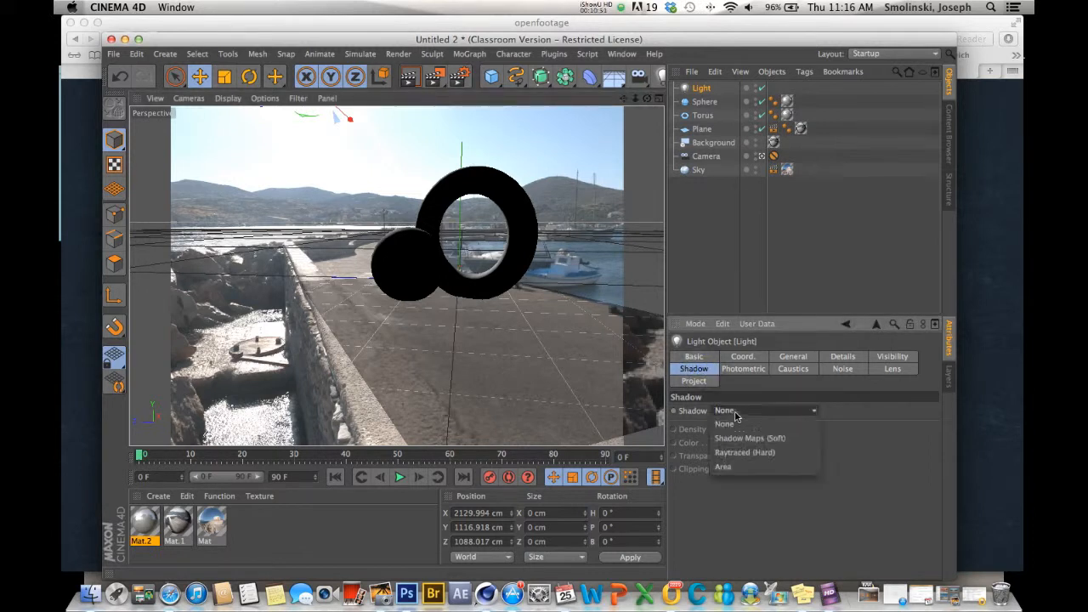
click(724, 467)
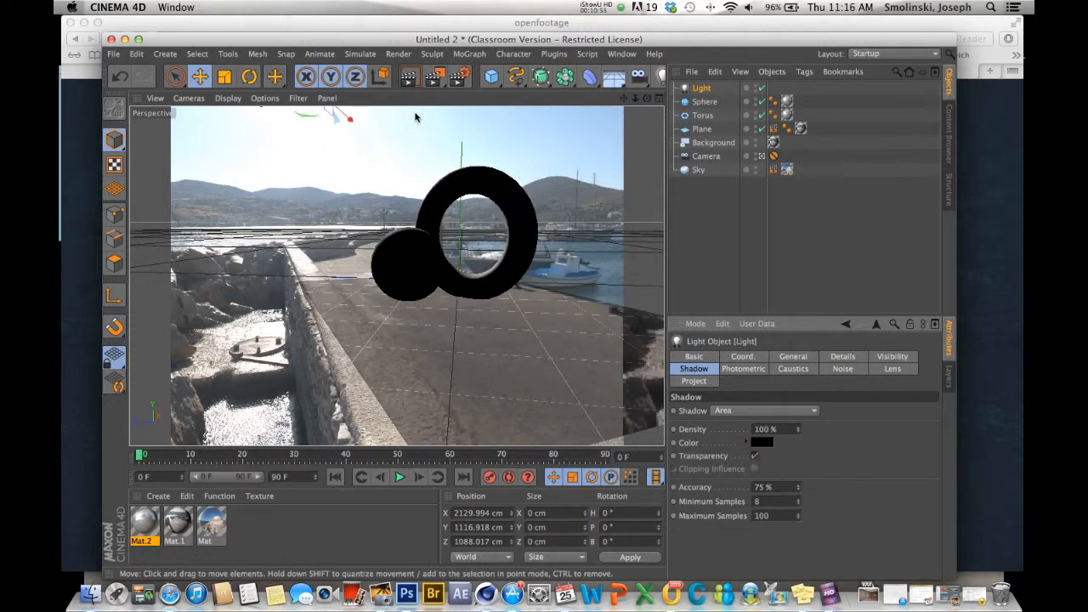
click(412, 78)
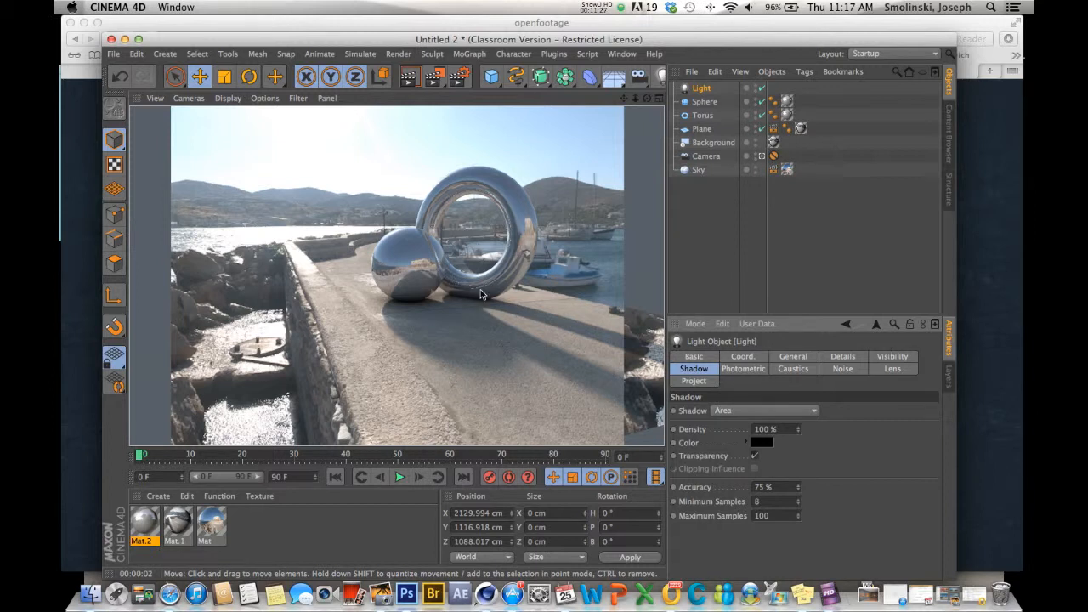
- Set the render settings' anti-aliasing to Best and render the view
click(464, 84)
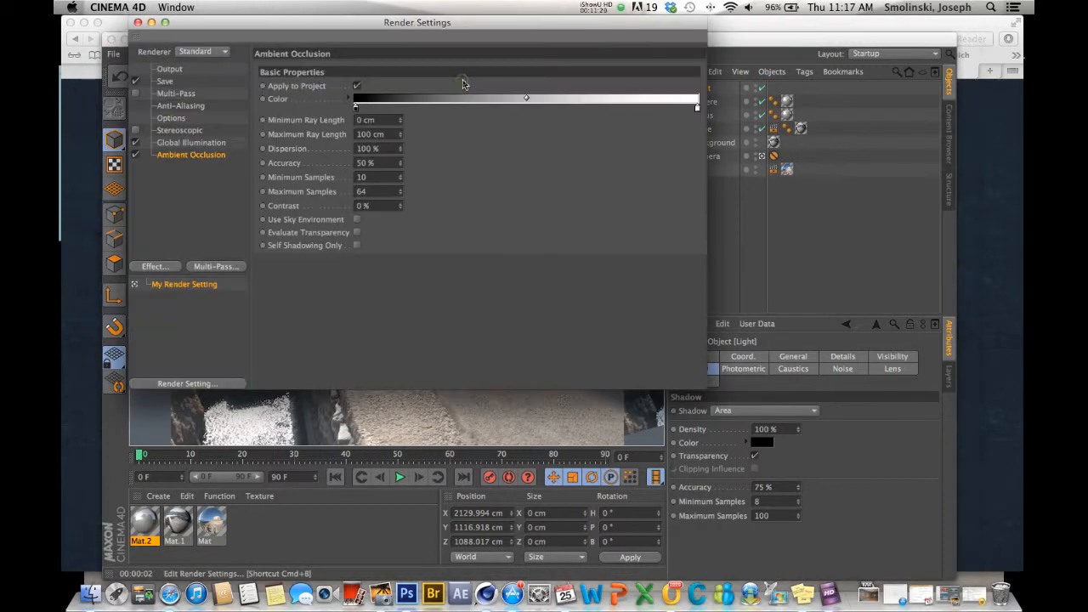
click(180, 105)
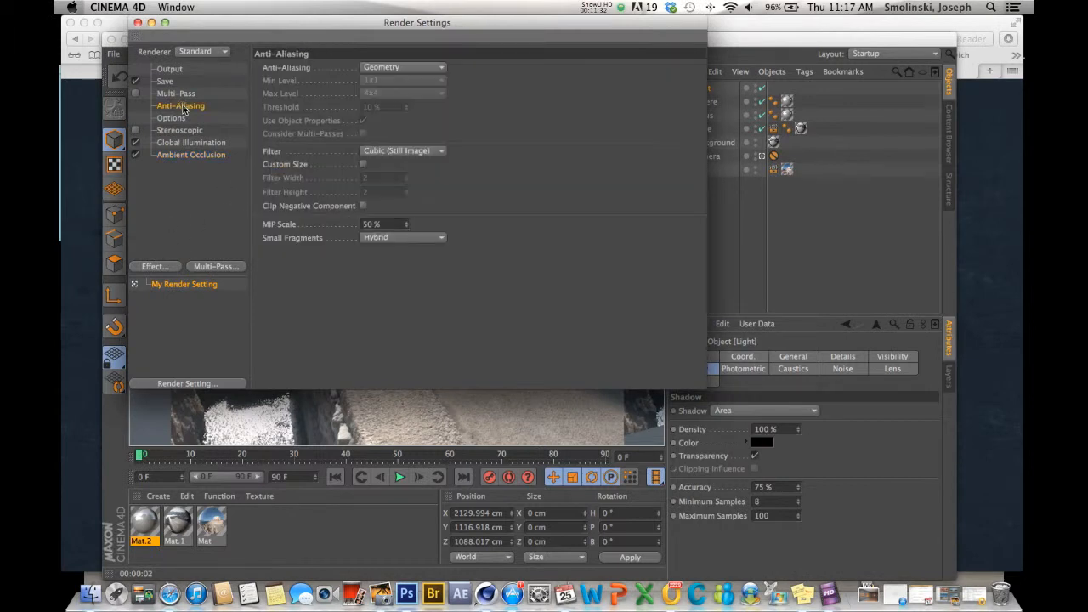
click(379, 68)
click(374, 108)
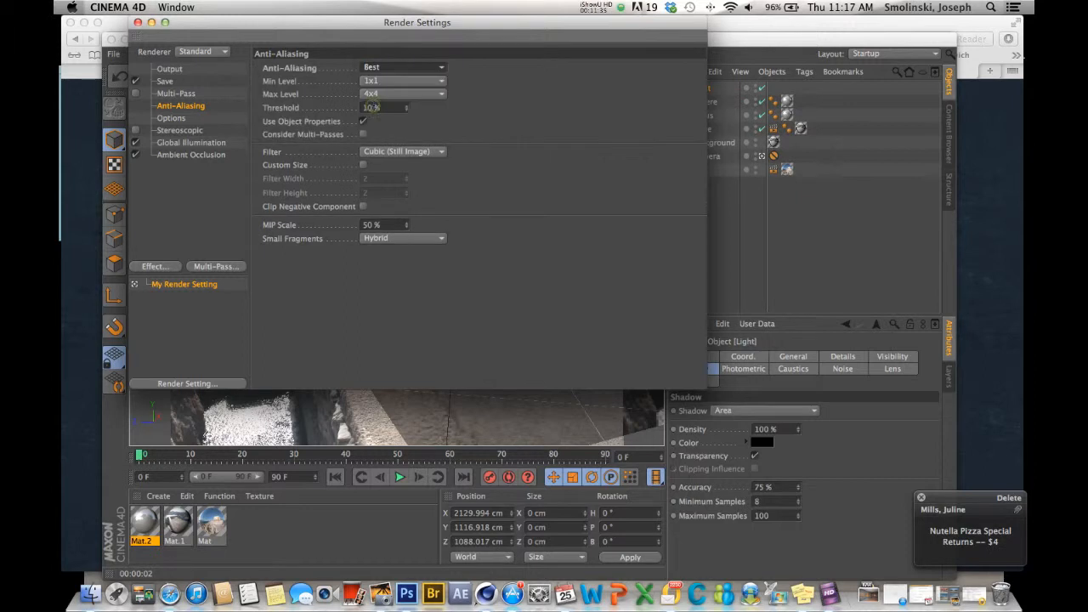
click(138, 23)
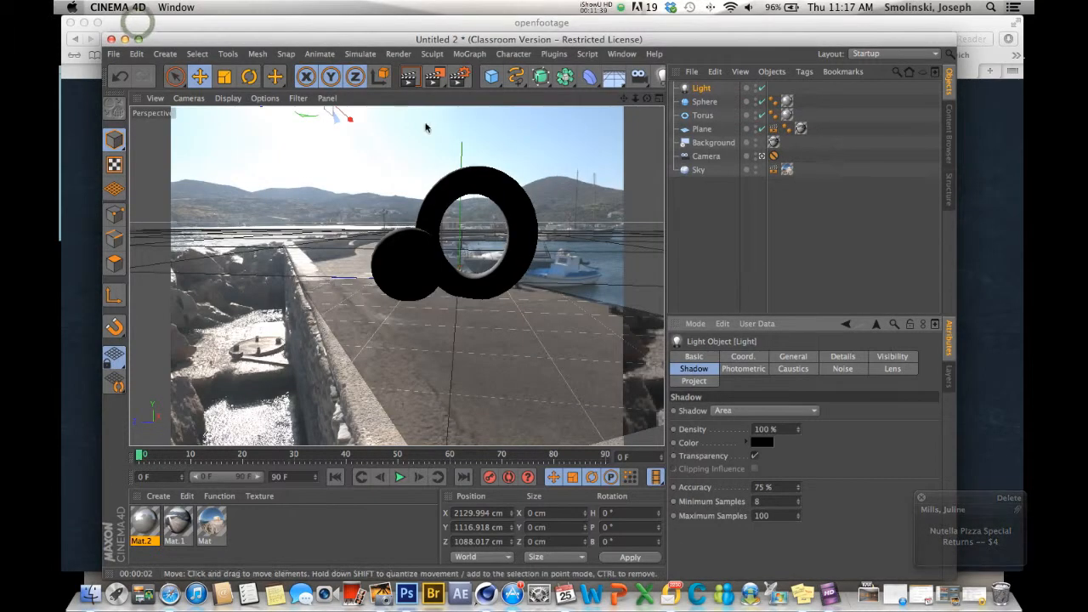
click(408, 76)
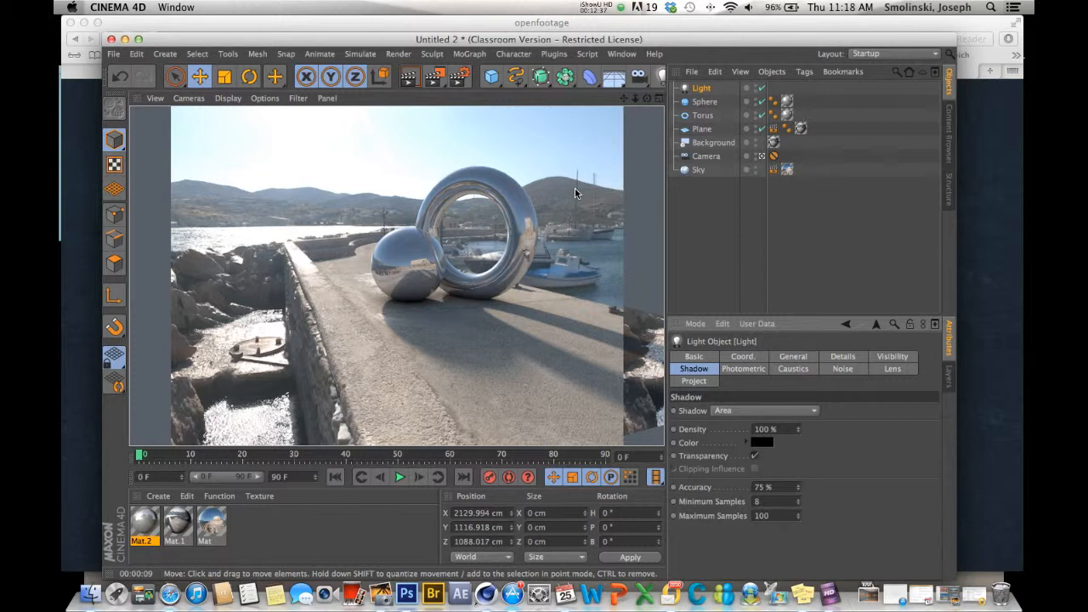
click(595, 8)
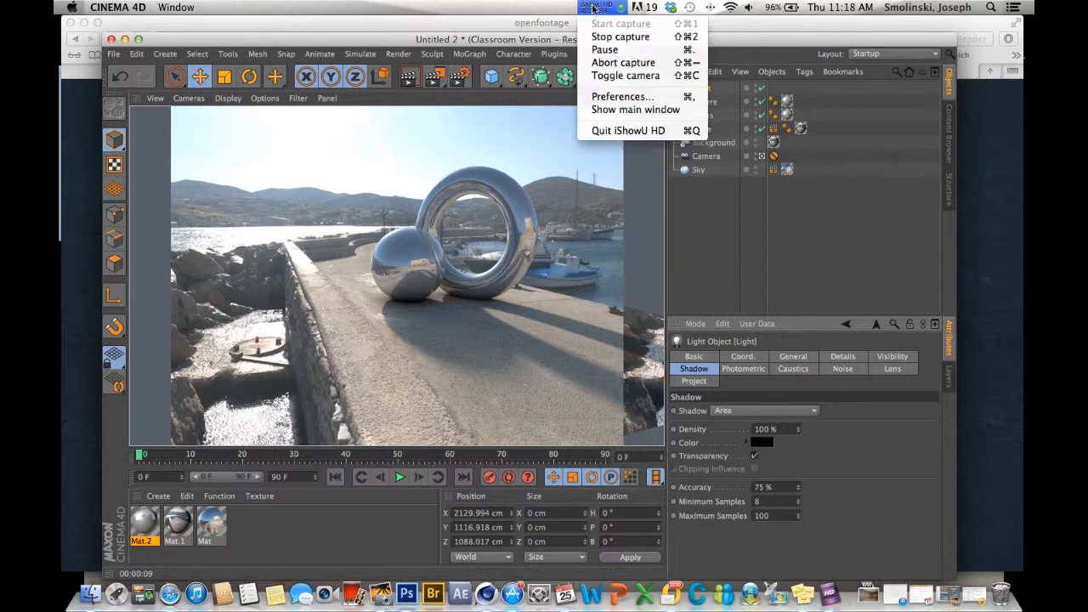